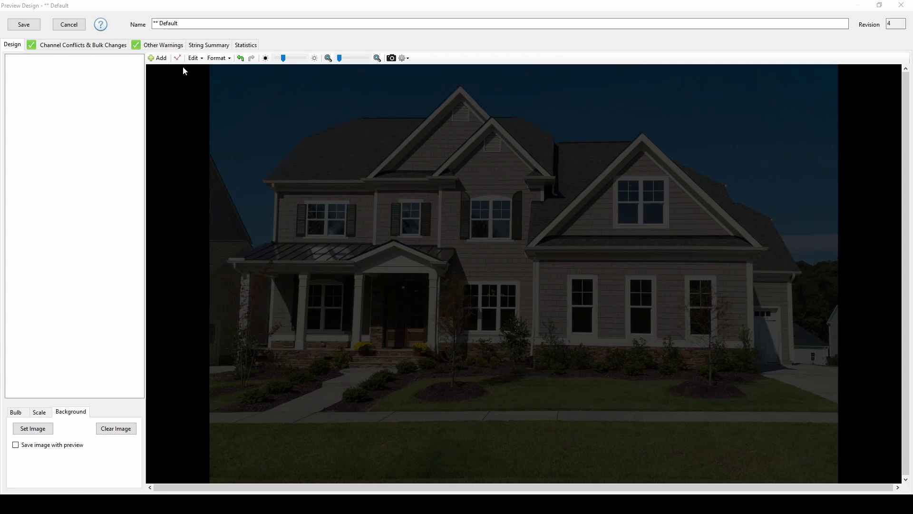
- Browse the Add New Item choices and pick 'Create a new PROP using one of the built-in shapes'
{"action": "left_click", "coordinate": [158, 58]}
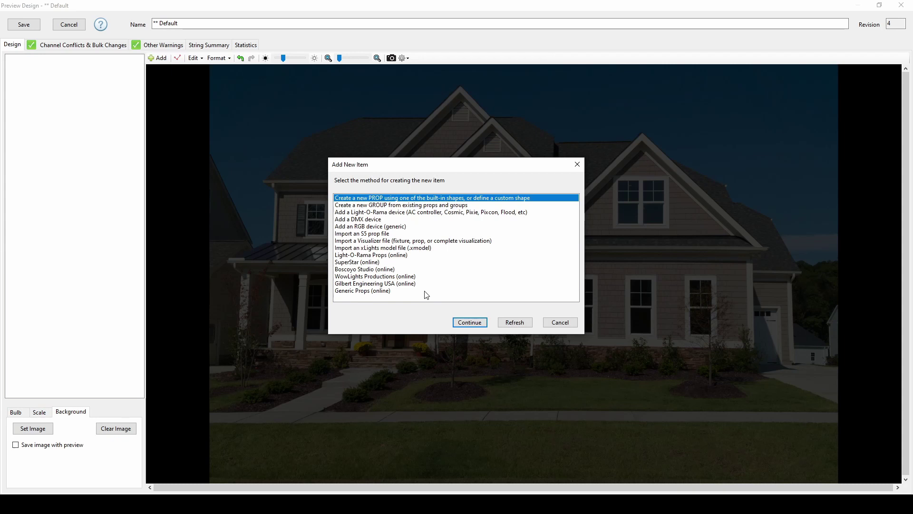
{"action": "left_click", "coordinate": [405, 256]}
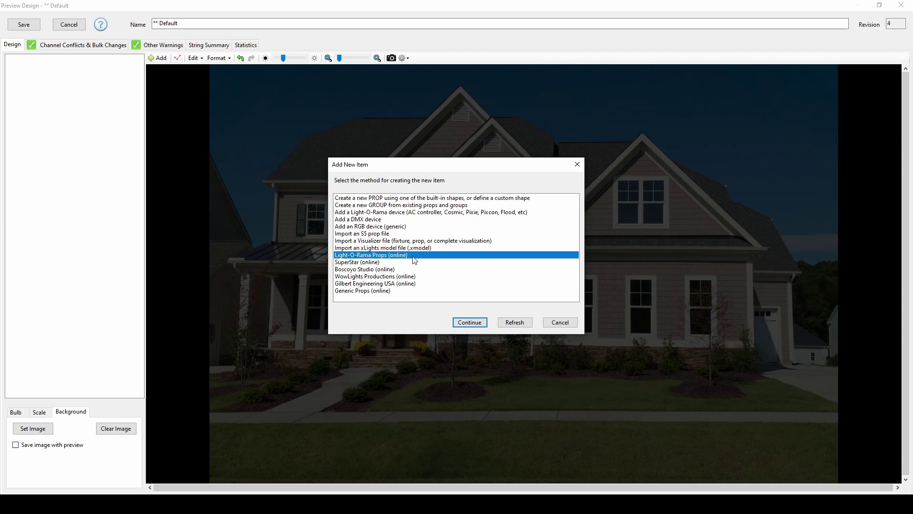
{"action": "left_click", "coordinate": [387, 234]}
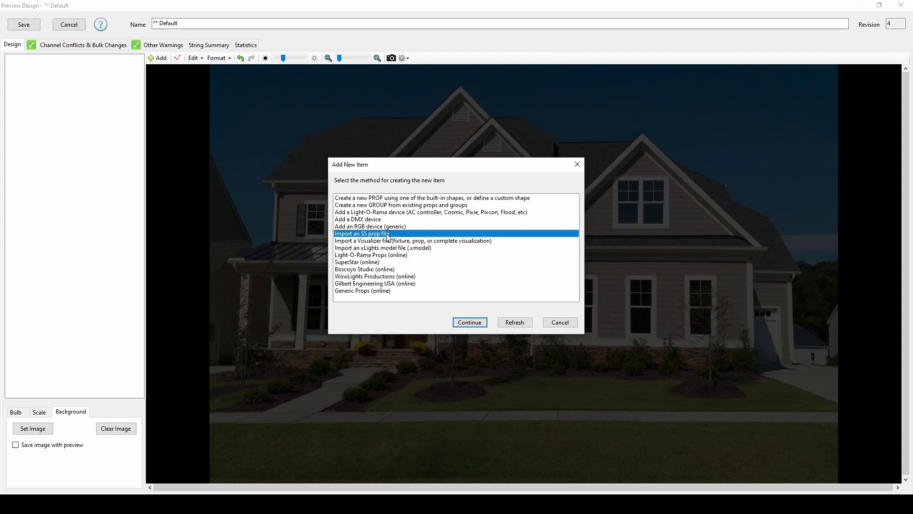
{"action": "left_click", "coordinate": [441, 242]}
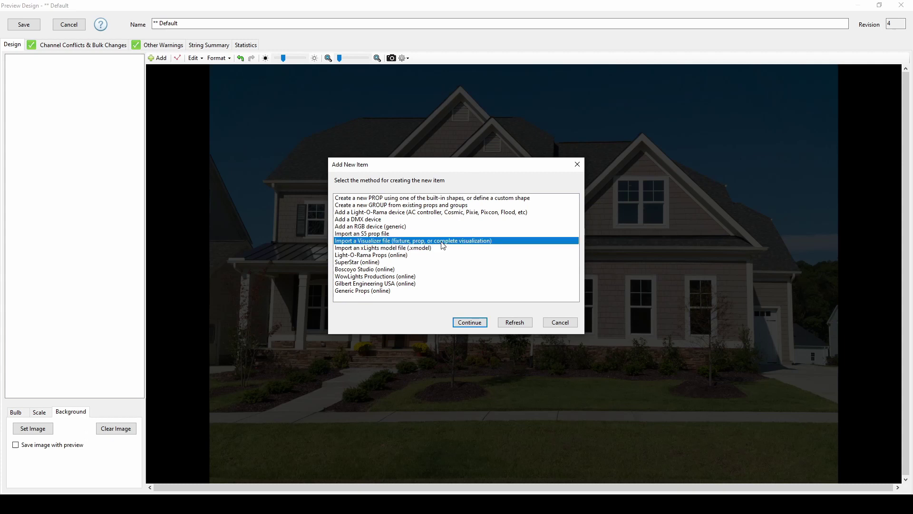
{"action": "left_click", "coordinate": [461, 199]}
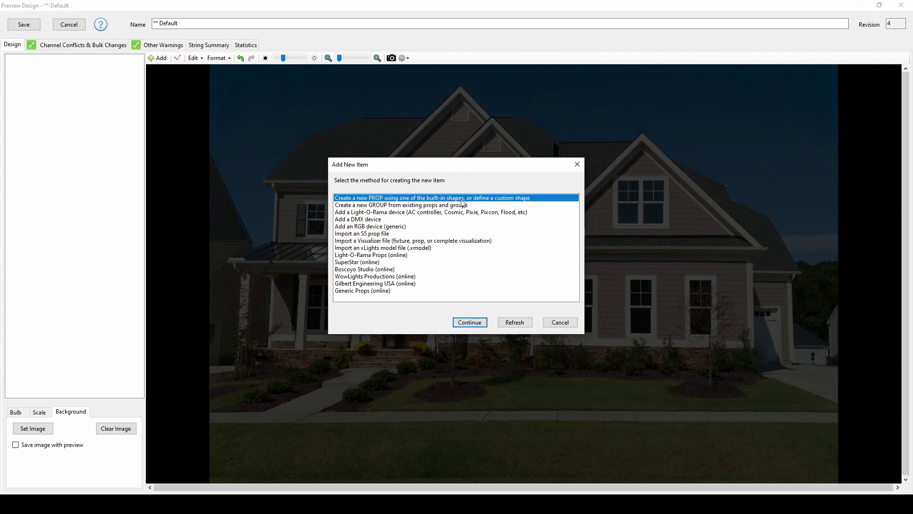
- Define a Tree 180 prop named 'Tree' with Red and Green lights and 25 lights per string
{"action": "double_click", "coordinate": [461, 199]}
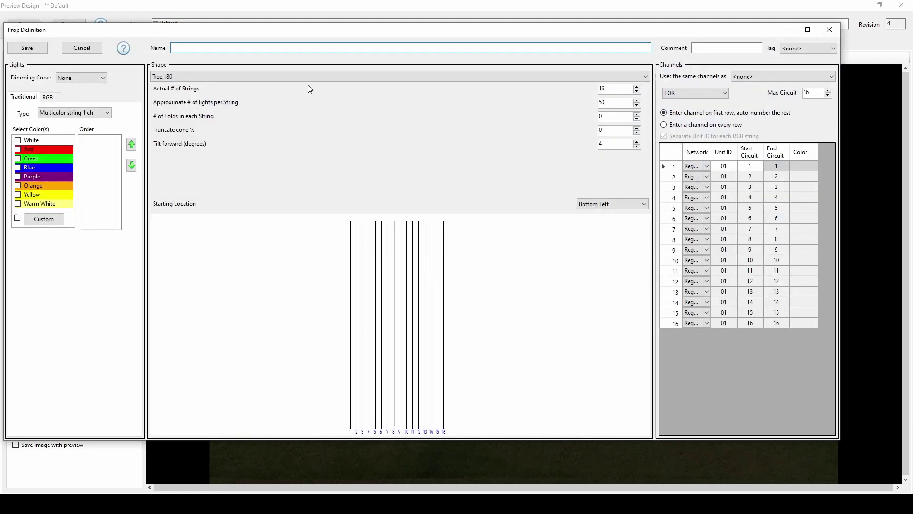
{"action": "left_click", "coordinate": [308, 78]}
{"action": "scroll", "coordinate": [309, 104], "scroll_direction": "up", "scroll_amount": 2}
{"action": "scroll", "coordinate": [310, 104], "scroll_direction": "down", "scroll_amount": 5}
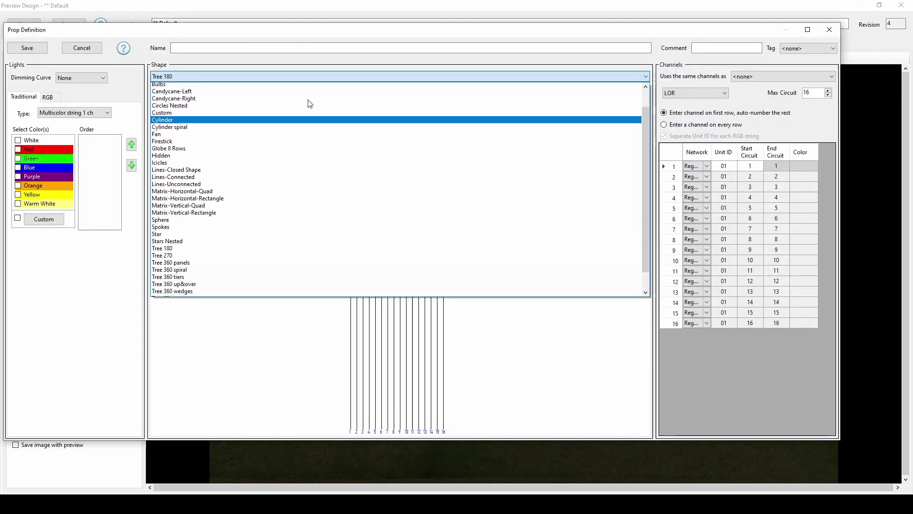
{"action": "left_click", "coordinate": [224, 51]}
{"action": "left_click", "coordinate": [225, 51]}
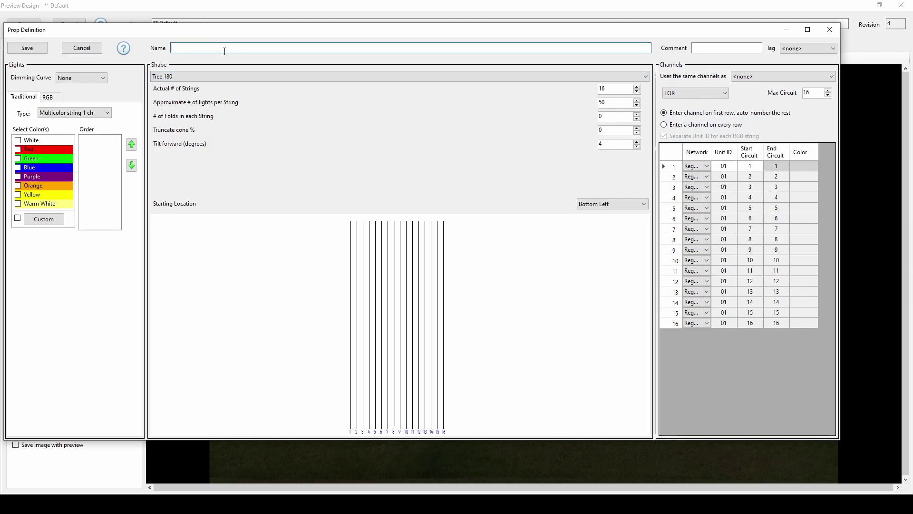
{"action": "type", "text": "Tree"}
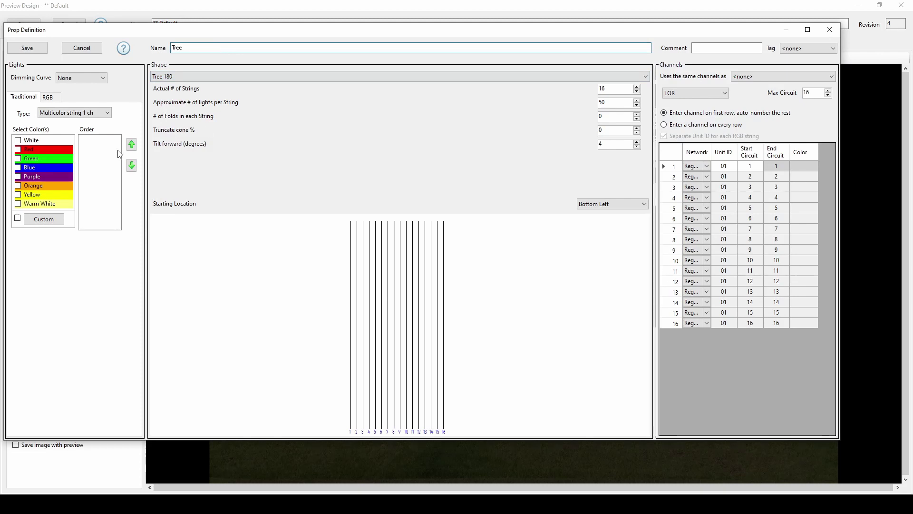
{"action": "left_click", "coordinate": [18, 149]}
{"action": "left_click", "coordinate": [18, 158]}
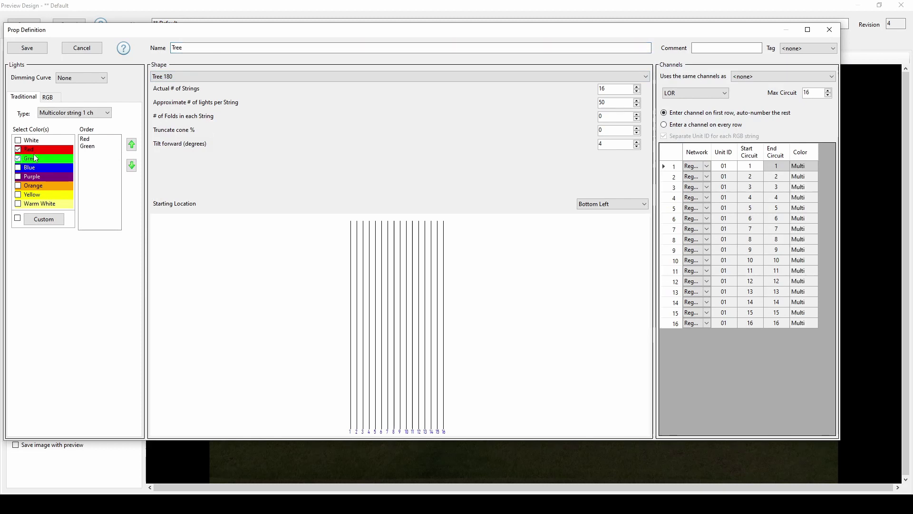
{"action": "double_click", "coordinate": [610, 103]}
{"action": "type", "text": "25"}
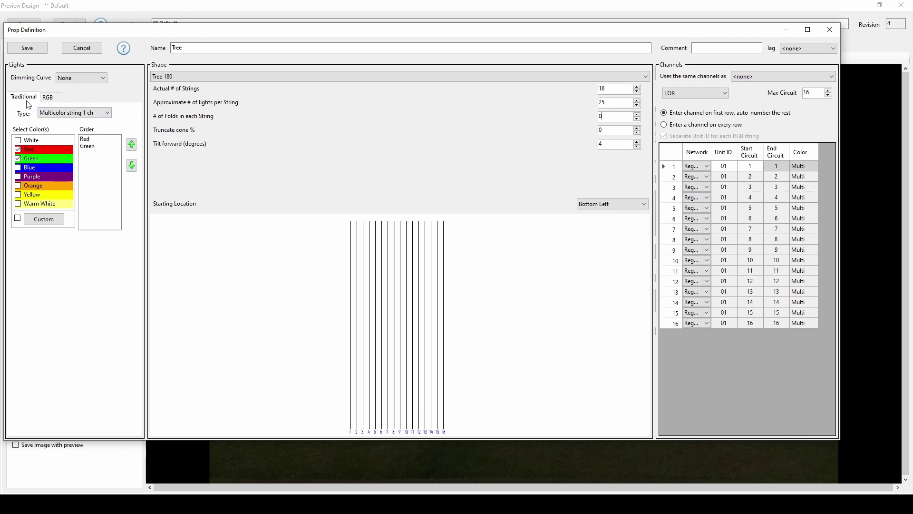
- Compare the RGB pixel and dumb RGB options, then return to Traditional lights
{"action": "left_click", "coordinate": [48, 98]}
{"action": "left_click", "coordinate": [14, 154]}
{"action": "left_click", "coordinate": [15, 120]}
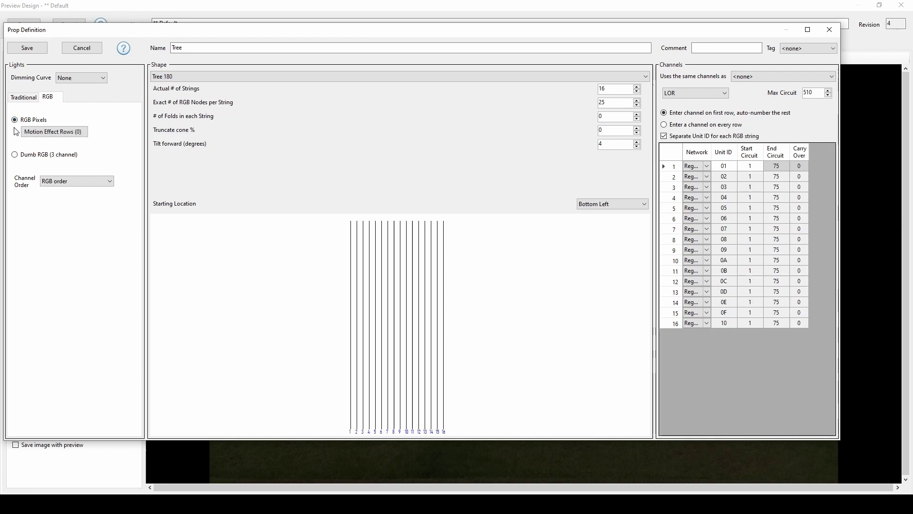
{"action": "left_click", "coordinate": [14, 155]}
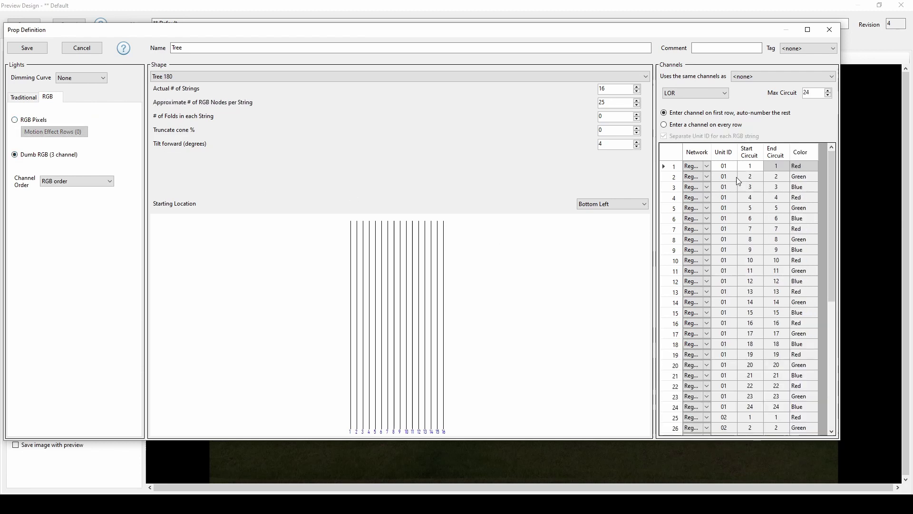
{"action": "left_click", "coordinate": [14, 119]}
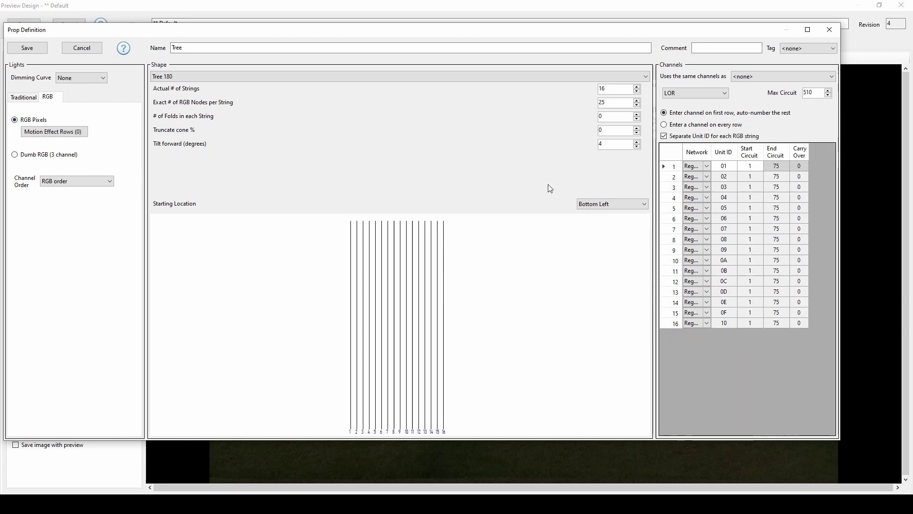
{"action": "left_click", "coordinate": [27, 99]}
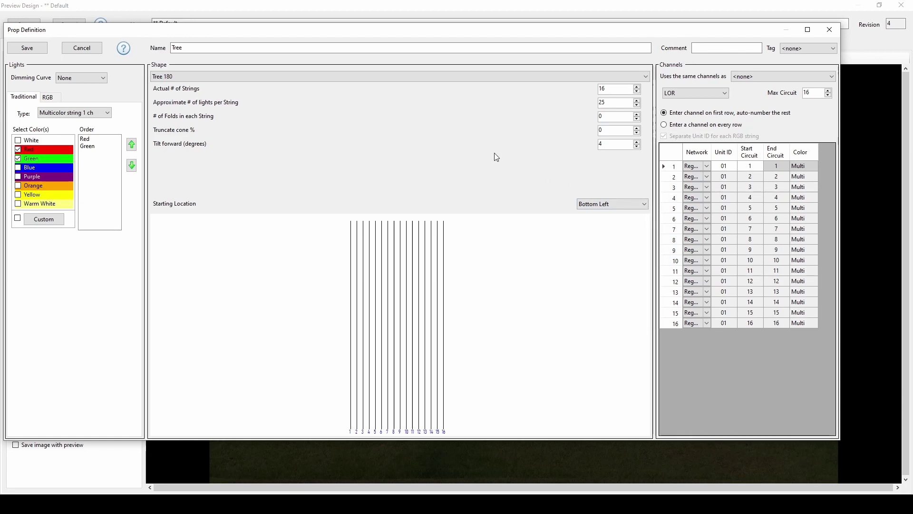
- Save the Tree prop definition and select Columns 1 through 4
{"action": "left_click", "coordinate": [42, 50]}
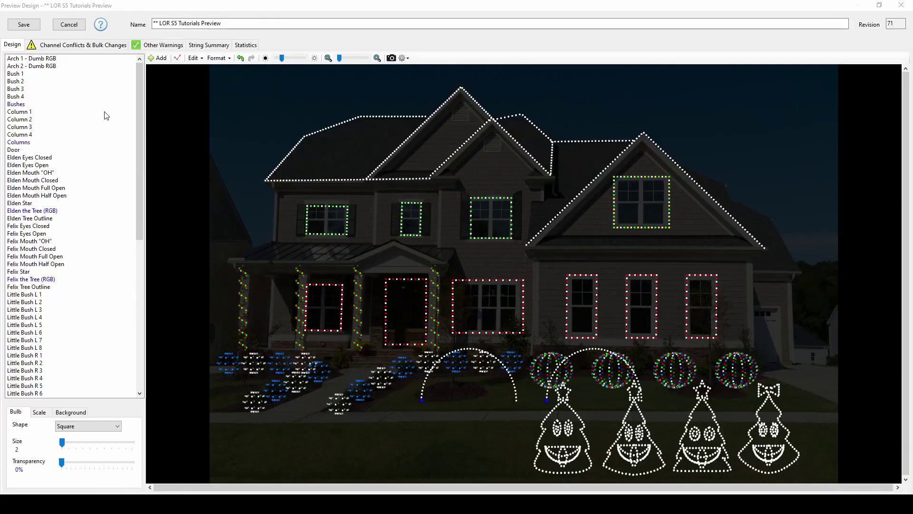
{"action": "left_click", "coordinate": [105, 113]}
{"action": "left_click", "coordinate": [67, 134], "text": "shift"}
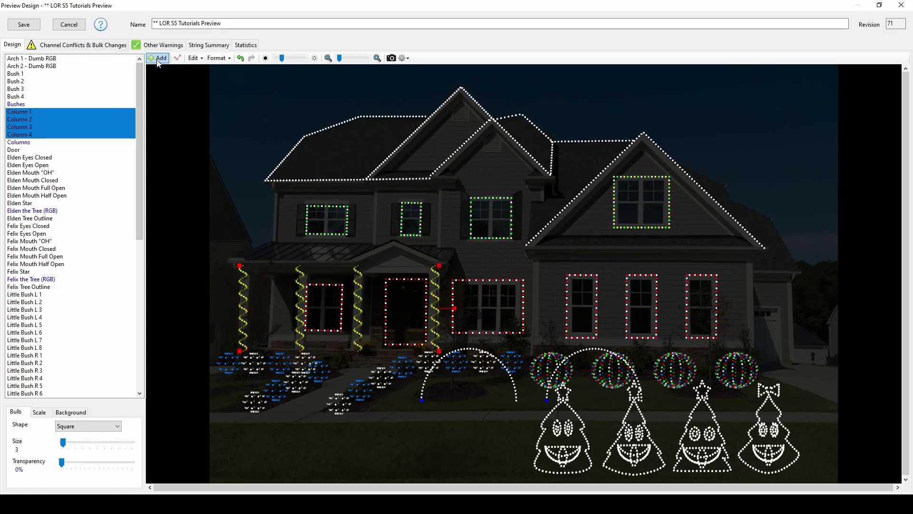
- Look at the new-group option without adding one, then reset the four columns' formatting
{"action": "left_click", "coordinate": [158, 58]}
{"action": "left_click", "coordinate": [394, 205]}
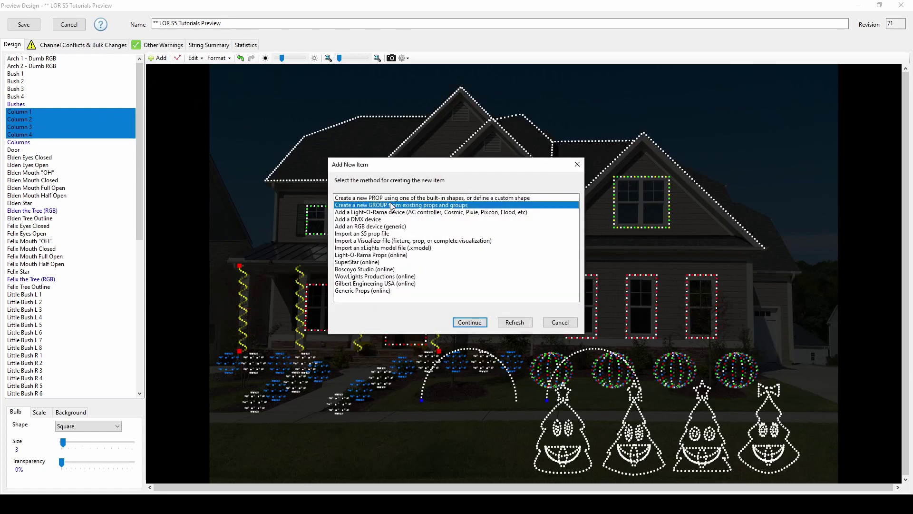
{"action": "left_click", "coordinate": [560, 322]}
{"action": "left_click", "coordinate": [218, 58]}
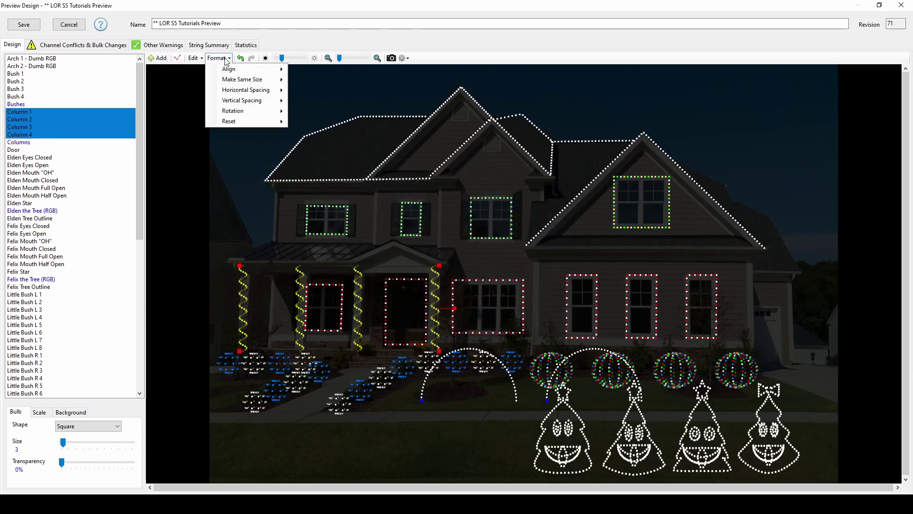
{"action": "left_click", "coordinate": [311, 121]}
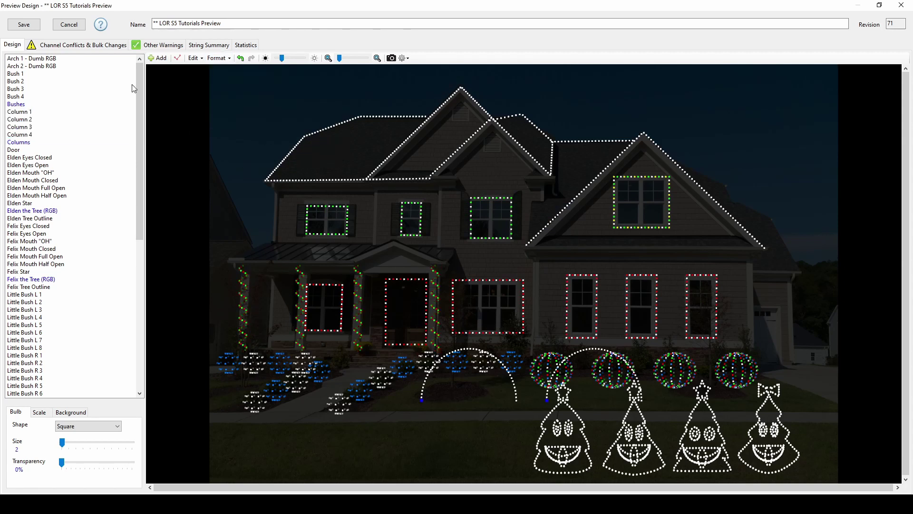
- List channel conflicts, select the Little Bush props on unit 03, and view bulk-change options without applying
{"action": "left_click", "coordinate": [106, 48]}
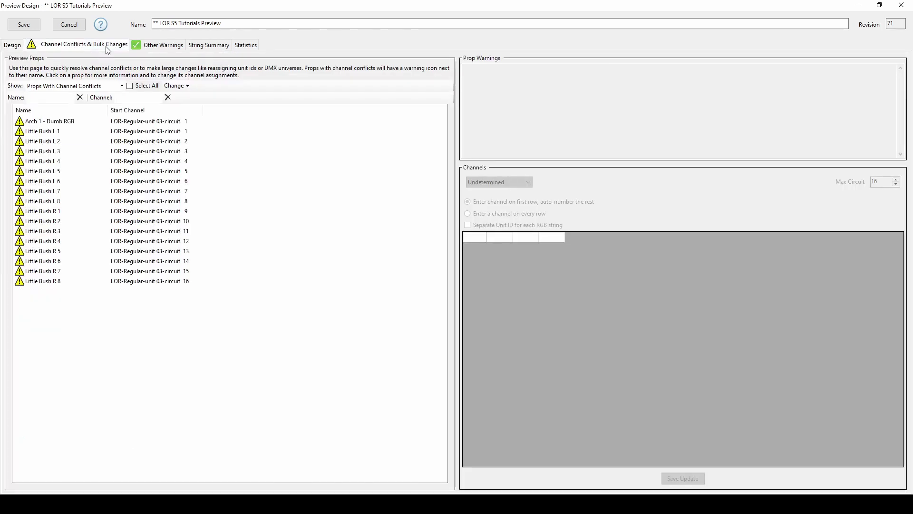
{"action": "left_click", "coordinate": [83, 133]}
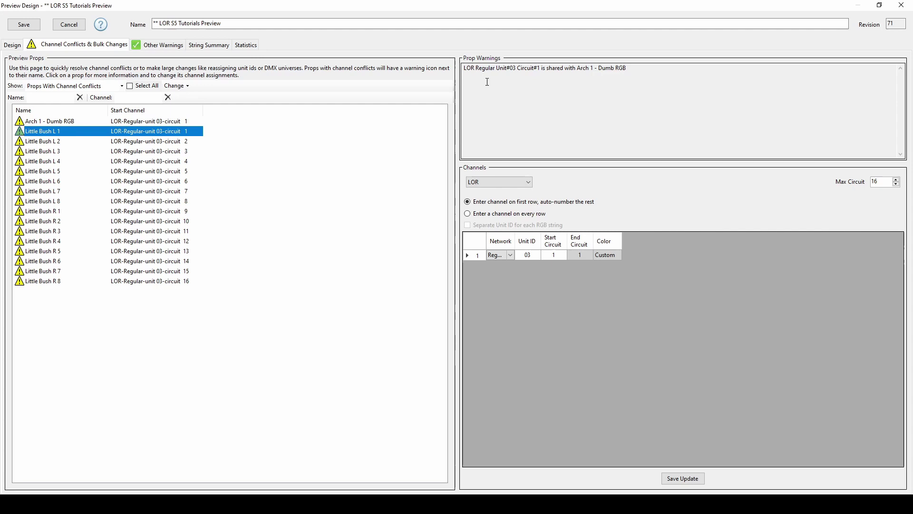
{"action": "left_click", "coordinate": [59, 282], "text": "shift"}
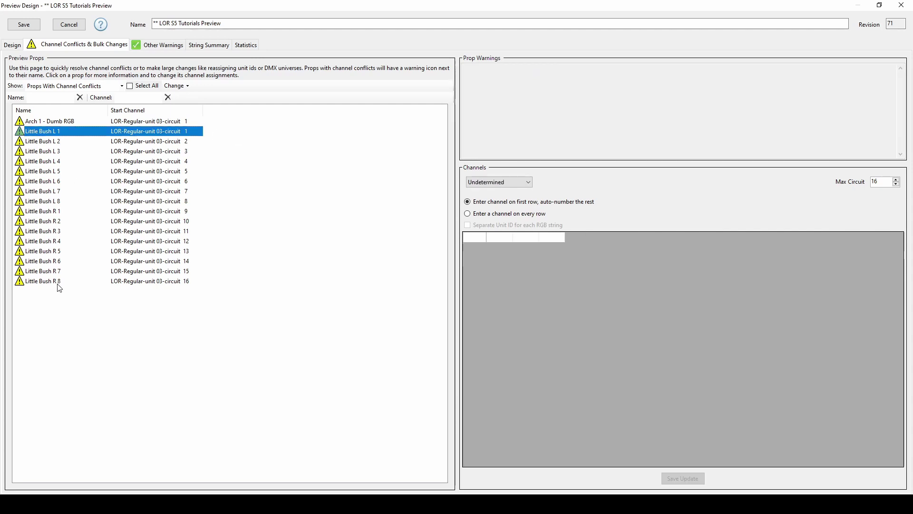
{"action": "left_click", "coordinate": [175, 85]}
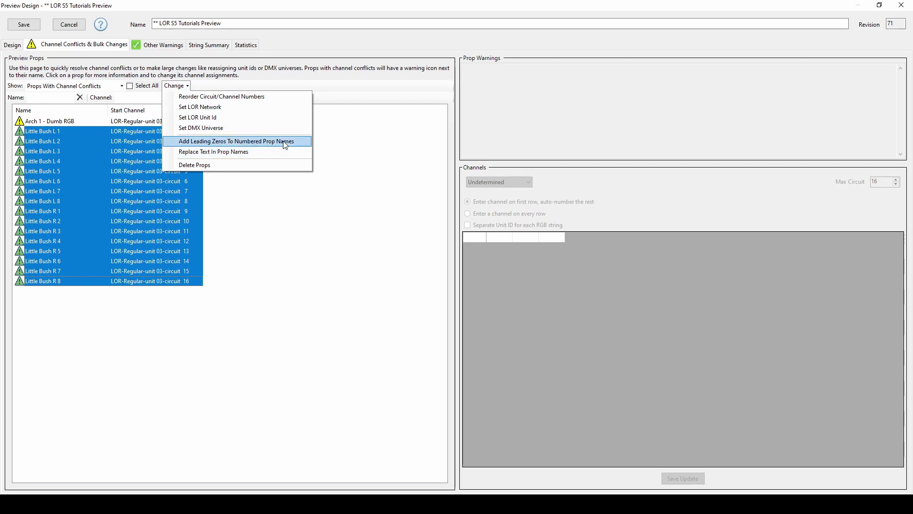
{"action": "left_click", "coordinate": [358, 129]}
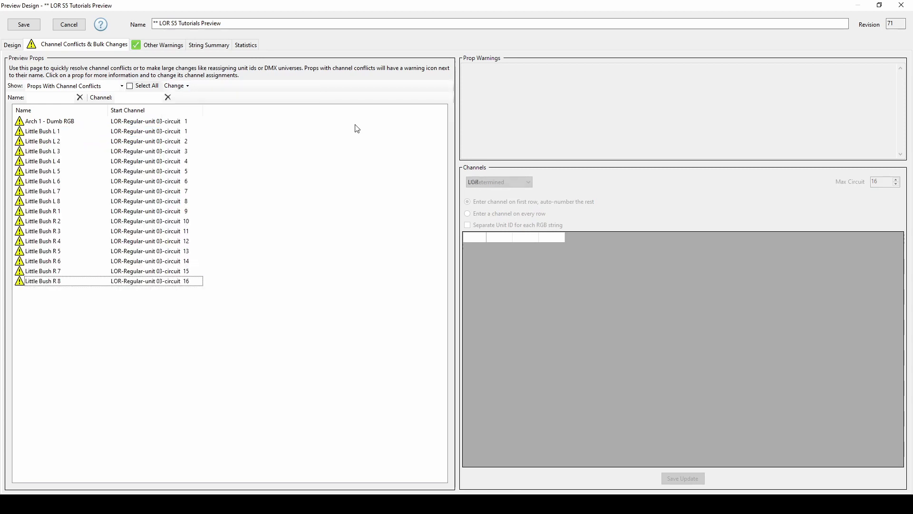
- Check the other warnings and String Summary, then view the edit options for the Roof 4 prop
{"action": "left_click", "coordinate": [174, 46]}
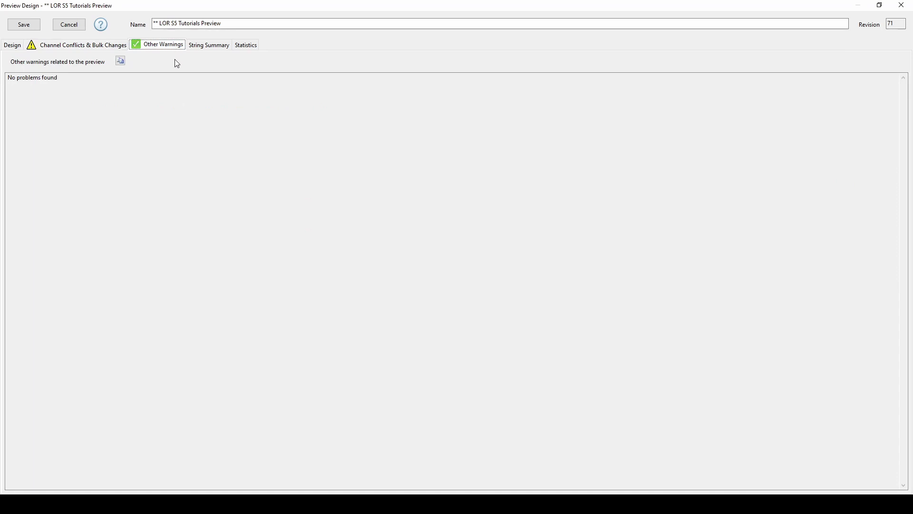
{"action": "left_click", "coordinate": [209, 45]}
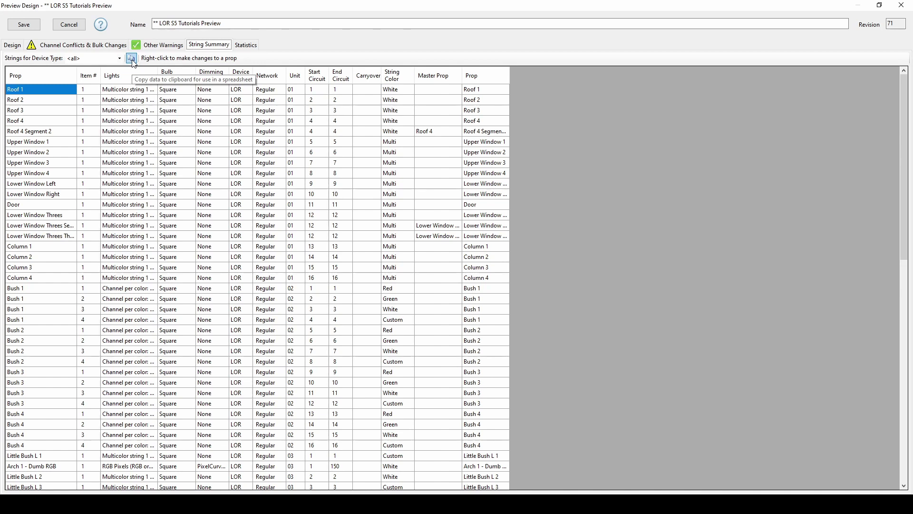
{"action": "right_click", "coordinate": [117, 124]}
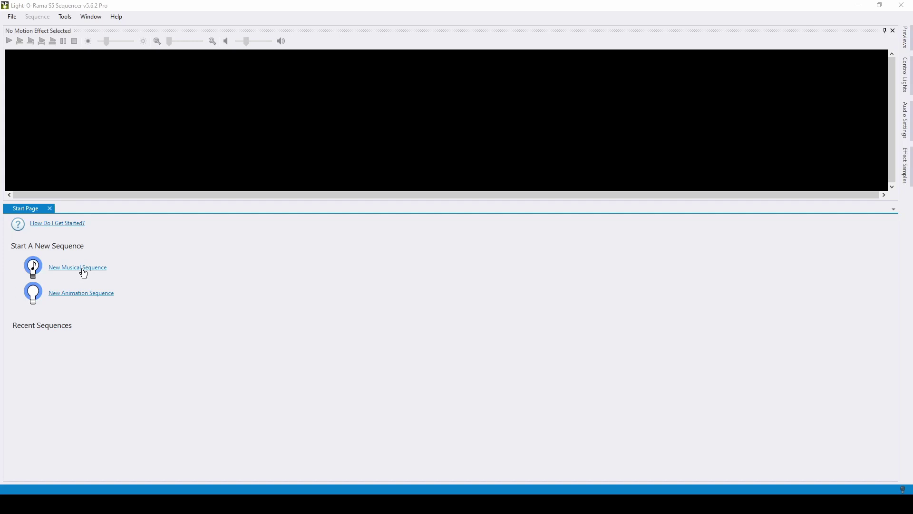
- Start a new musical sequence with '09 - Blinding Lights.mp3' using the existing LOR S5 Tutorials Preview
{"action": "left_click", "coordinate": [97, 269]}
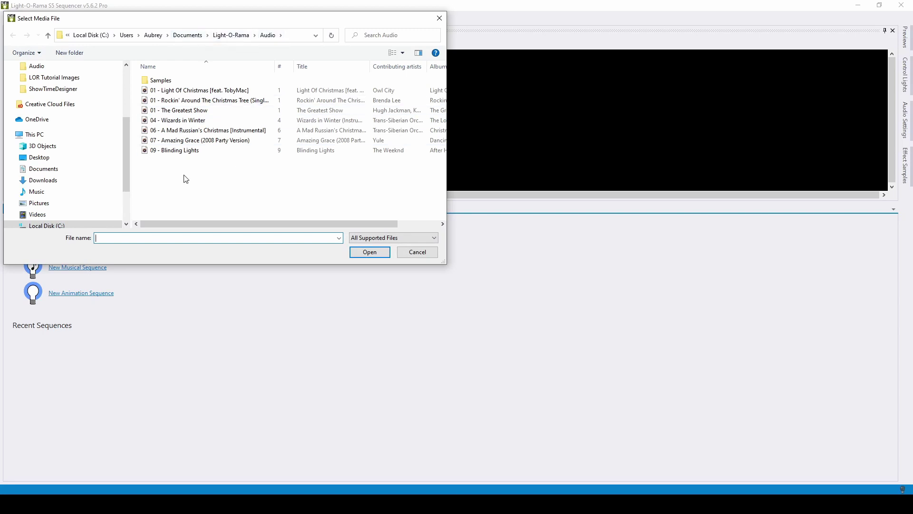
{"action": "double_click", "coordinate": [196, 150]}
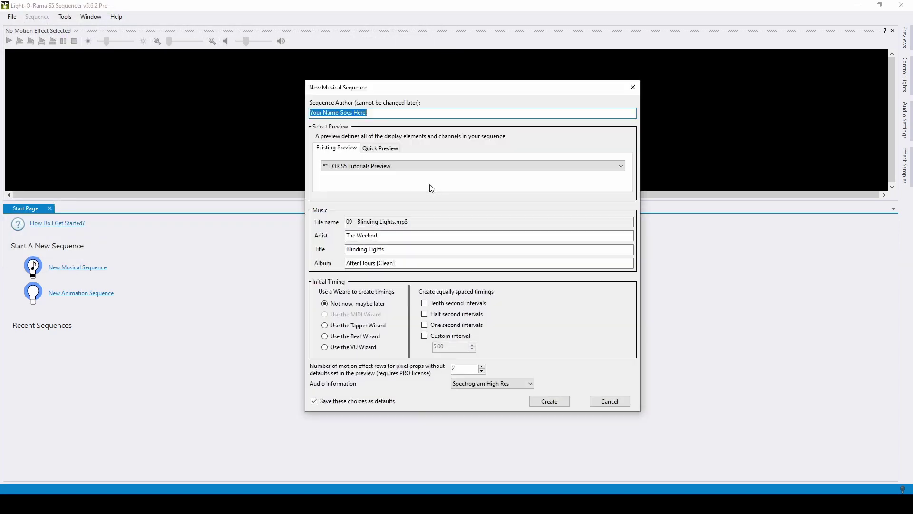
{"action": "left_click", "coordinate": [386, 148]}
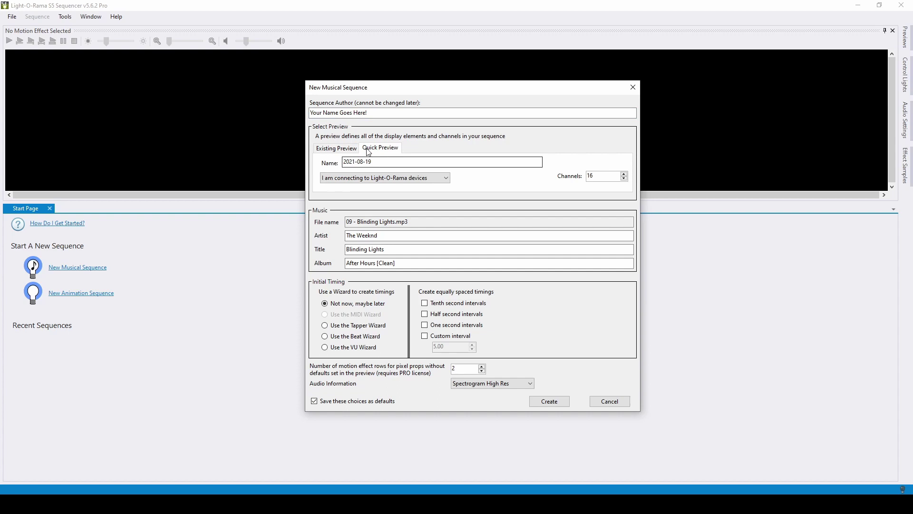
{"action": "left_click", "coordinate": [336, 148]}
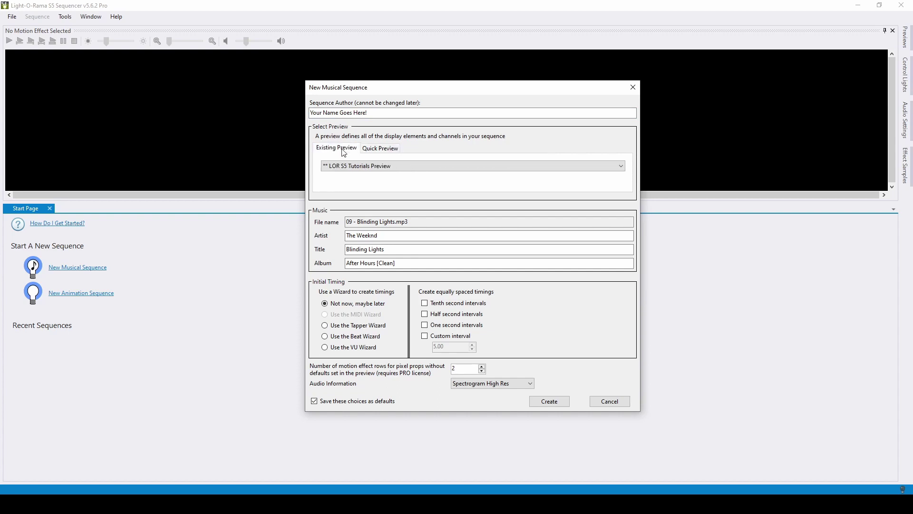
- Create the Blinding Lights sequence and add Freeform 1 as the active timing grid
{"action": "left_click", "coordinate": [545, 402]}
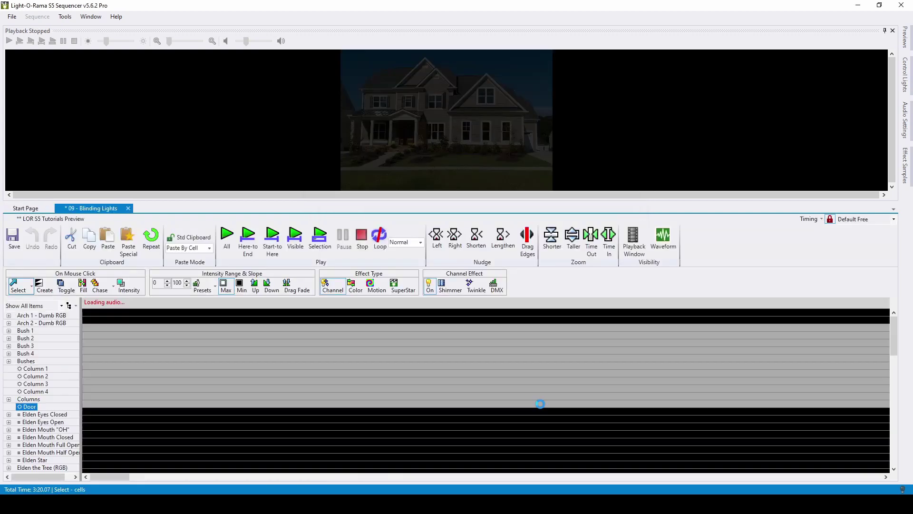
{"action": "left_click", "coordinate": [822, 219]}
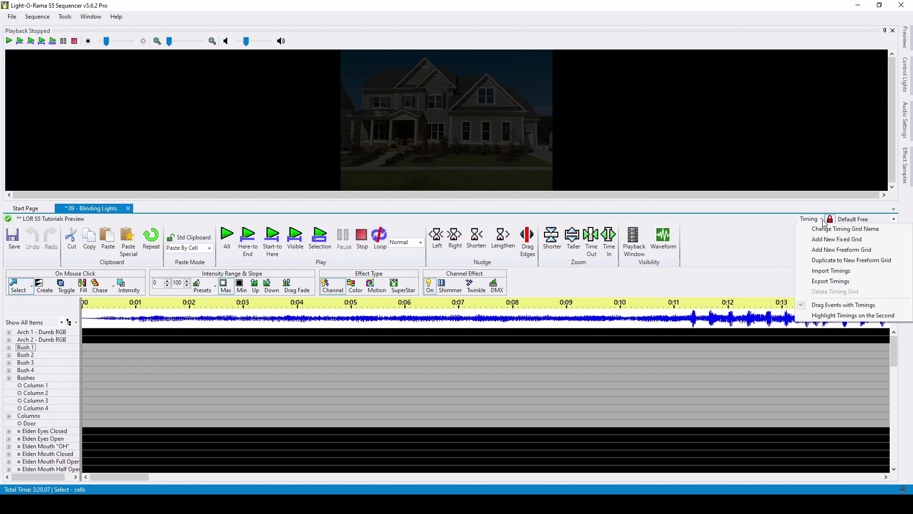
{"action": "left_click", "coordinate": [833, 250]}
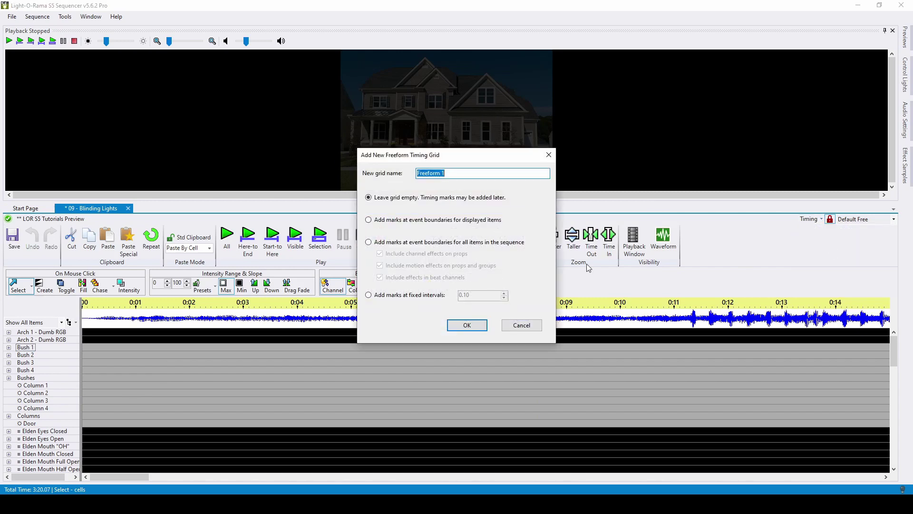
{"action": "left_click", "coordinate": [474, 325]}
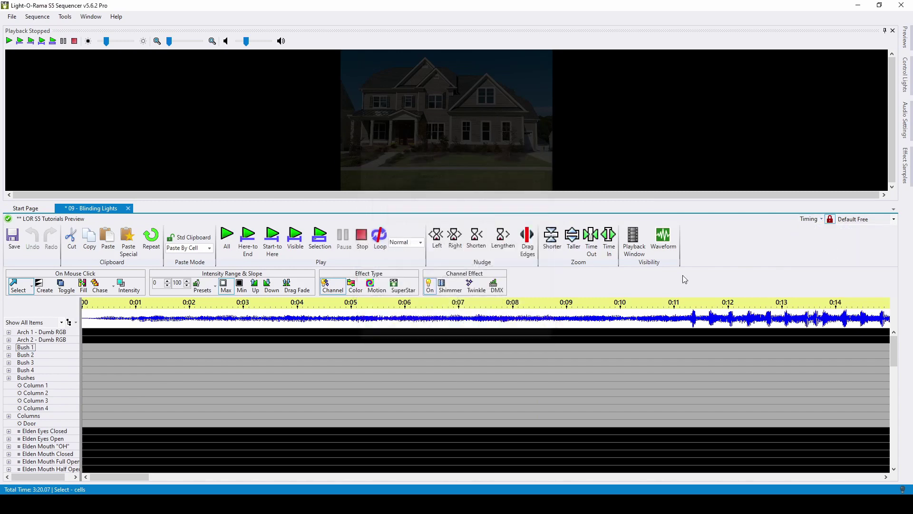
{"action": "left_click", "coordinate": [886, 220]}
{"action": "left_click", "coordinate": [717, 242]}
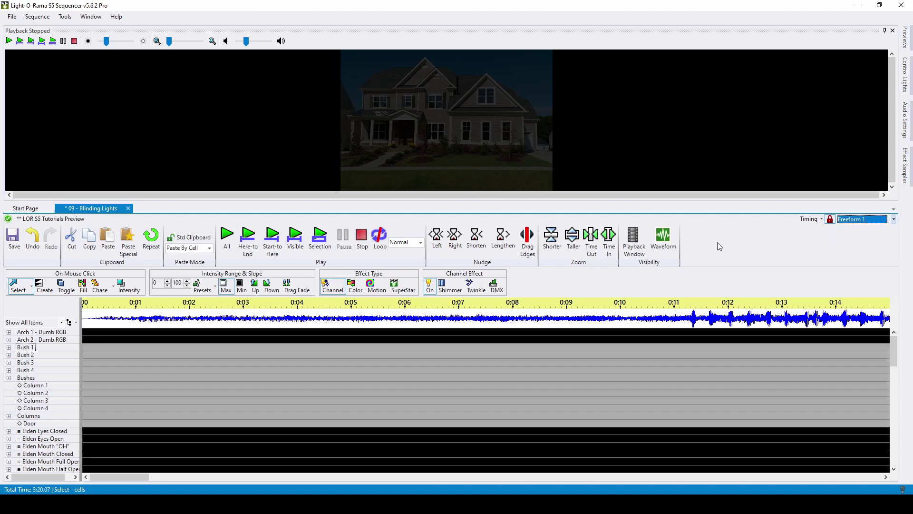
- Run the Beat Wizard to insert detected beats into the Freeform 1 grid
{"action": "left_click", "coordinate": [64, 17]}
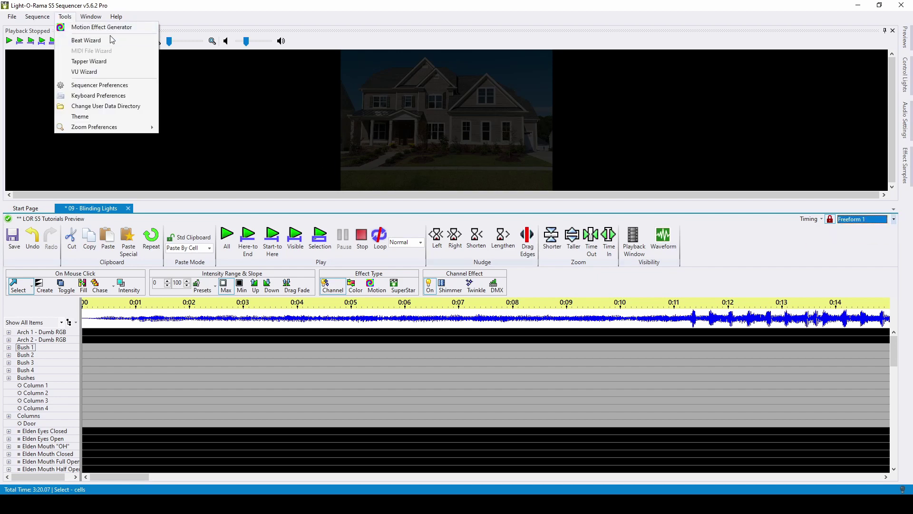
{"action": "left_click", "coordinate": [112, 60]}
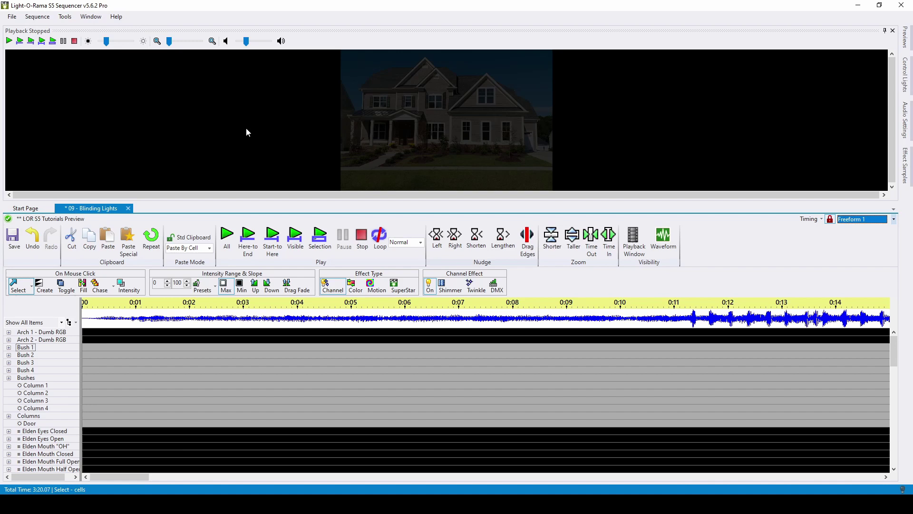
{"action": "left_click", "coordinate": [354, 388]}
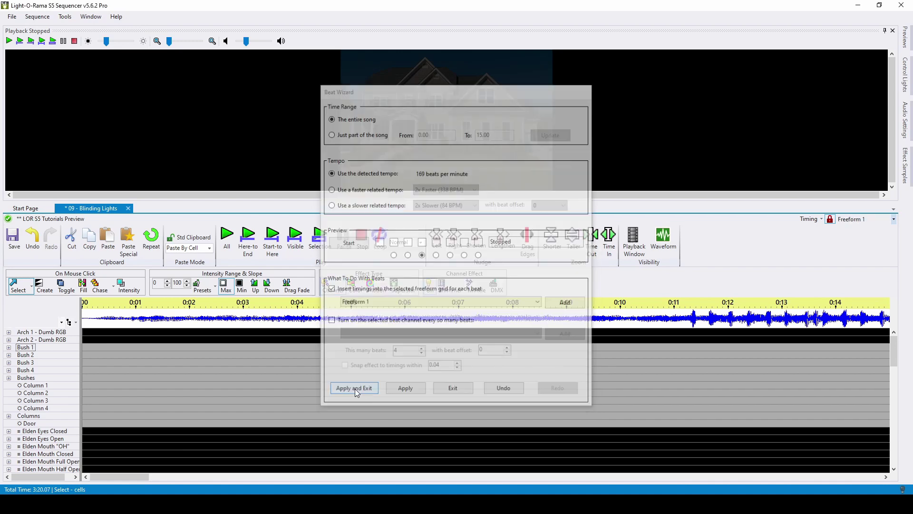
- Add a new beat channel named 'Beats'
{"action": "left_click", "coordinate": [37, 17]}
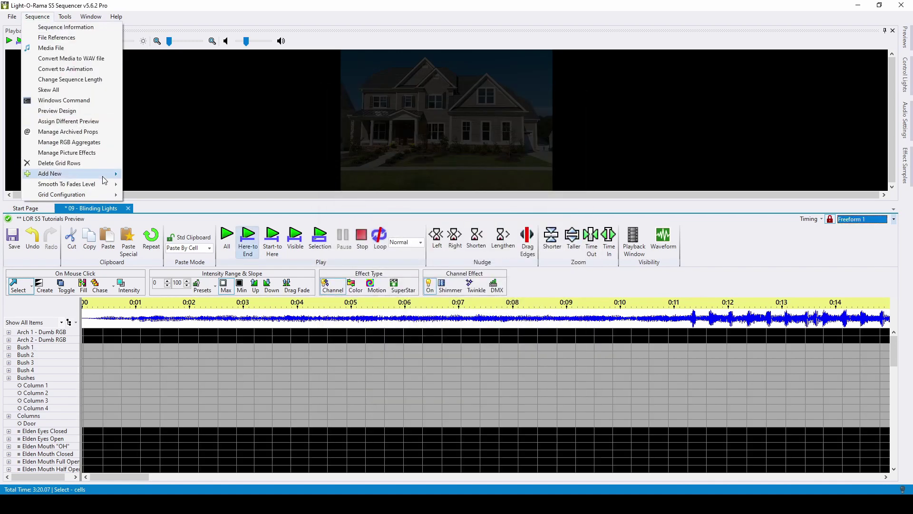
{"action": "mouse_move", "coordinate": [103, 177]}
{"action": "left_click", "coordinate": [148, 173]}
{"action": "type", "text": "Bea"}
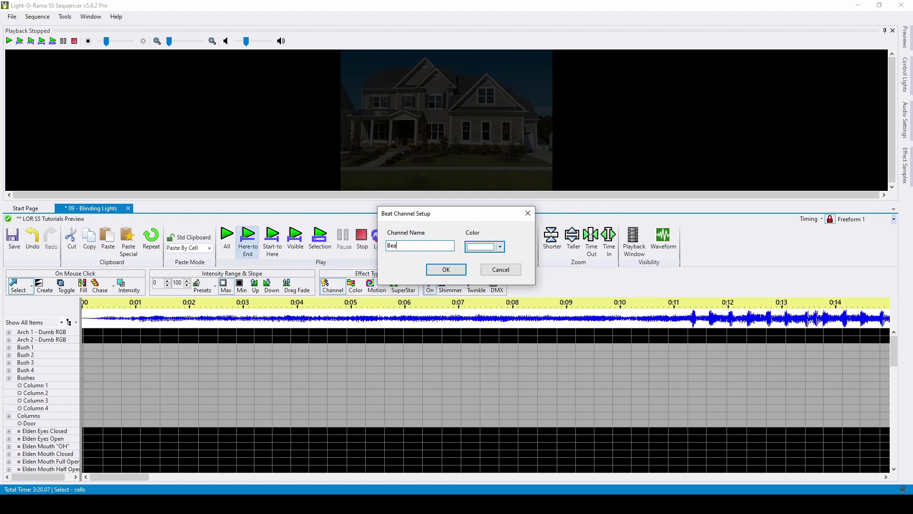
{"action": "type", "text": "ts"}
{"action": "left_click", "coordinate": [446, 269]}
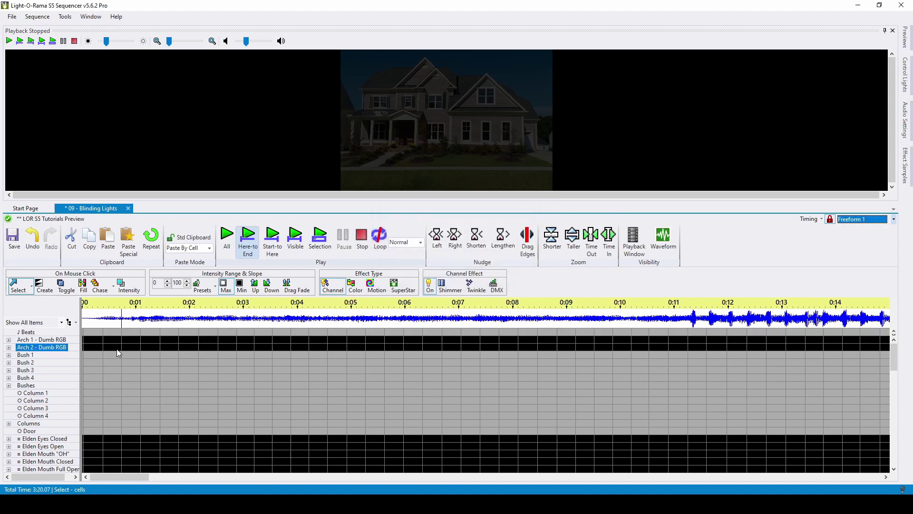
- Add a view named 'Grid' containing the Preview Groups and expand the Columns group
{"action": "left_click", "coordinate": [69, 322]}
{"action": "left_click", "coordinate": [128, 198]}
{"action": "type", "text": "Gri"}
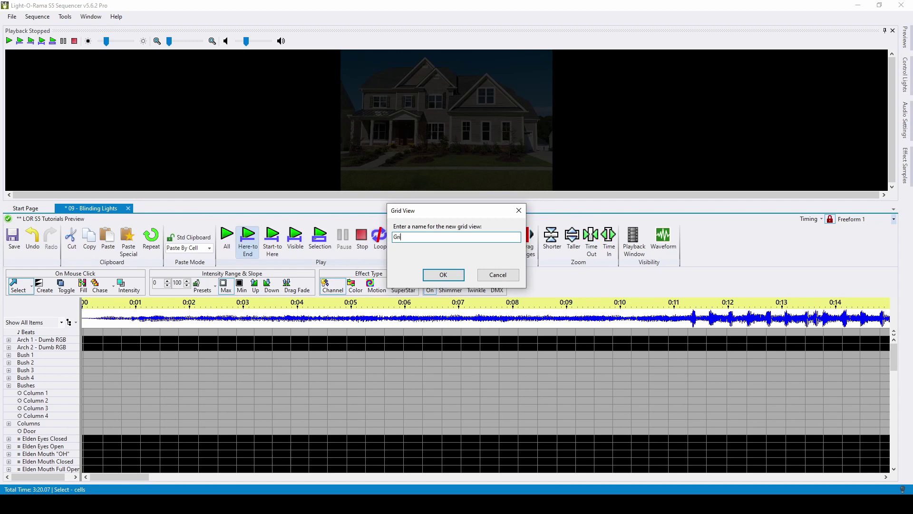
{"action": "type", "text": "d"}
{"action": "left_click", "coordinate": [443, 274]}
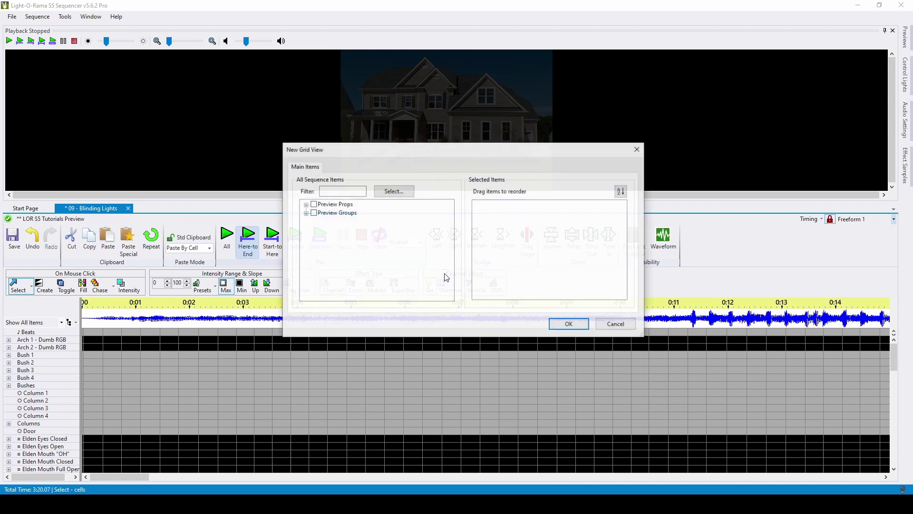
{"action": "left_click", "coordinate": [313, 212]}
{"action": "left_click", "coordinate": [569, 323]}
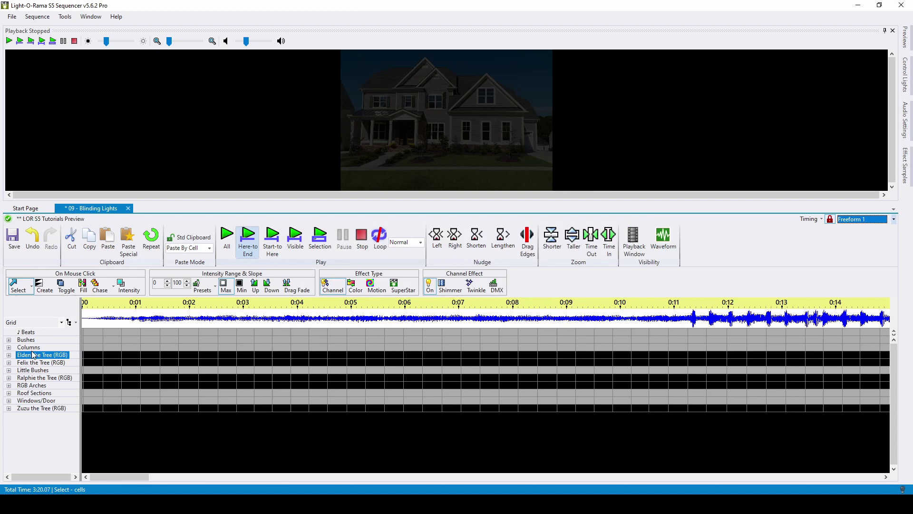
{"action": "left_click", "coordinate": [8, 347]}
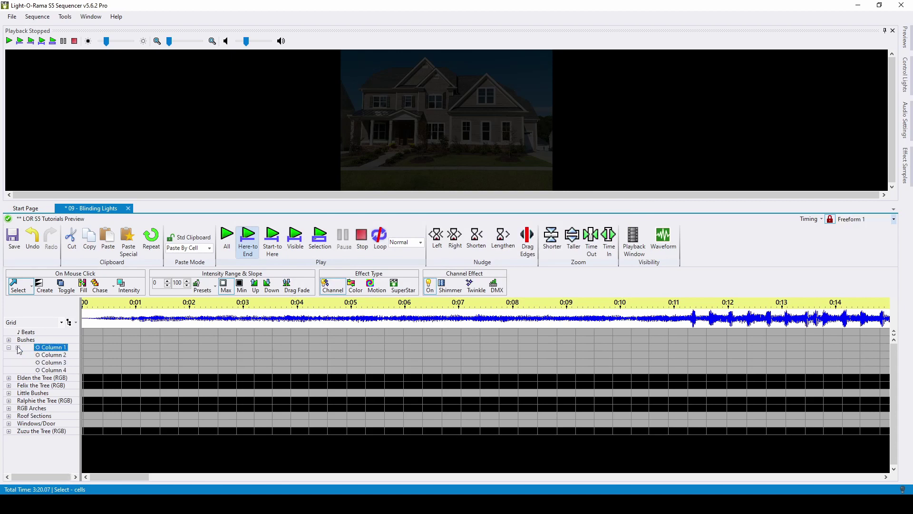
- Check the grid view options and select a time cell in the Column 2 row
{"action": "left_click", "coordinate": [69, 323]}
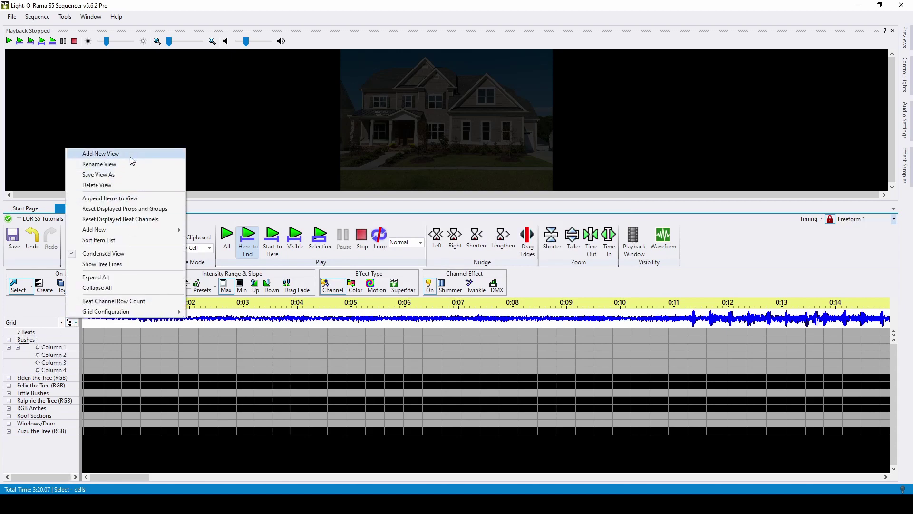
{"action": "mouse_move", "coordinate": [157, 311]}
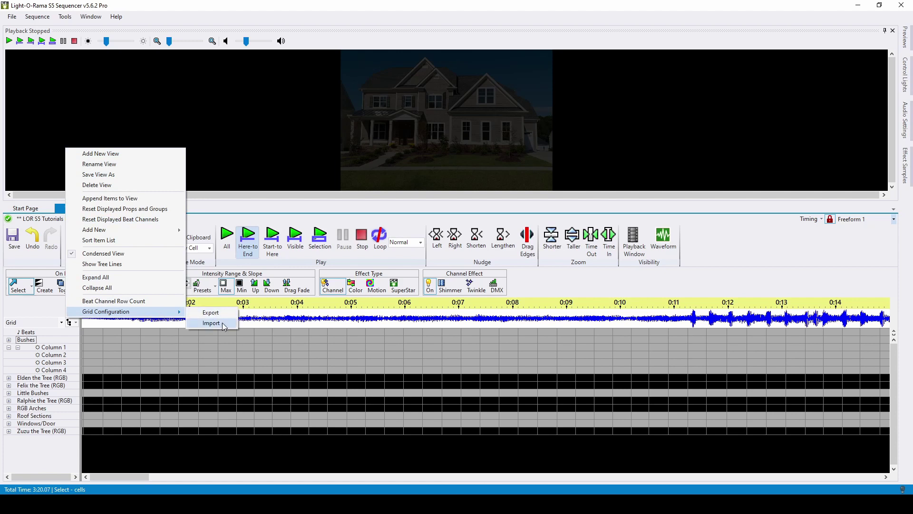
{"action": "left_click", "coordinate": [274, 357]}
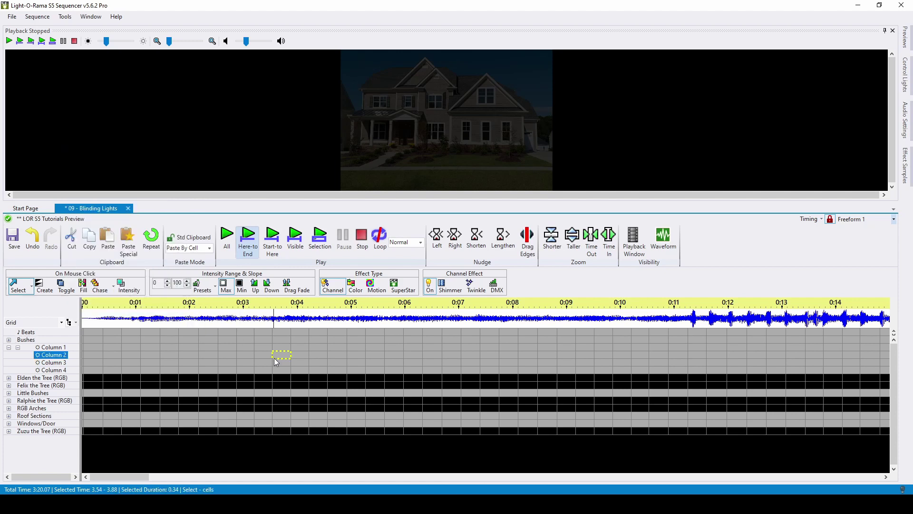
{"action": "mouse_move", "coordinate": [112, 352]}
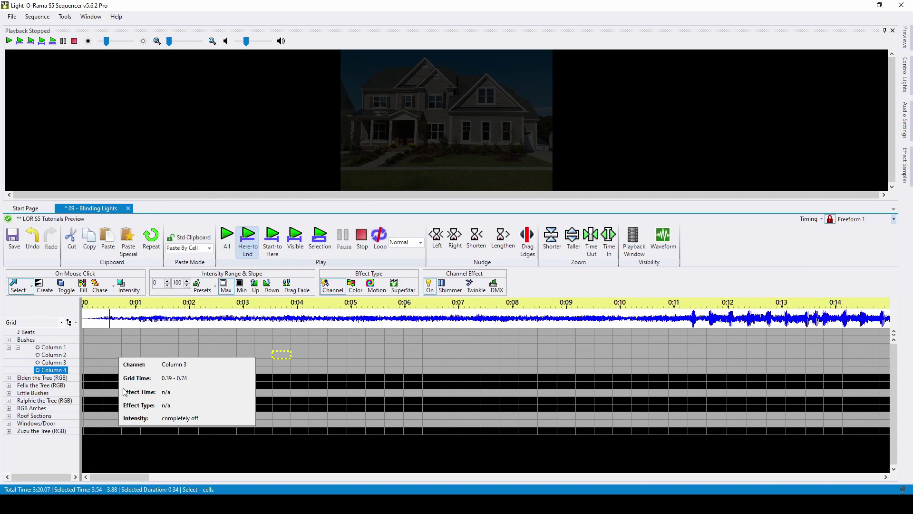
- Clear the cell selection and set the effect type to Motion effects
{"action": "left_click", "coordinate": [145, 459]}
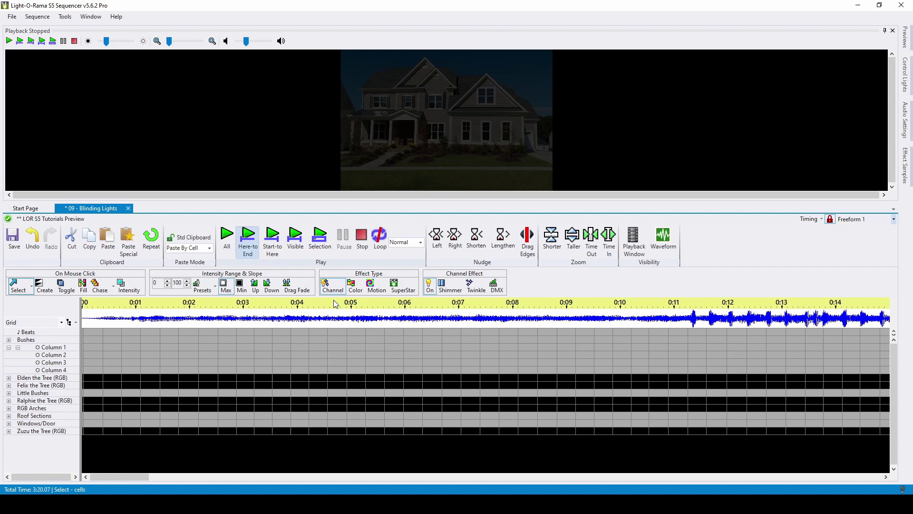
{"action": "left_click", "coordinate": [356, 286]}
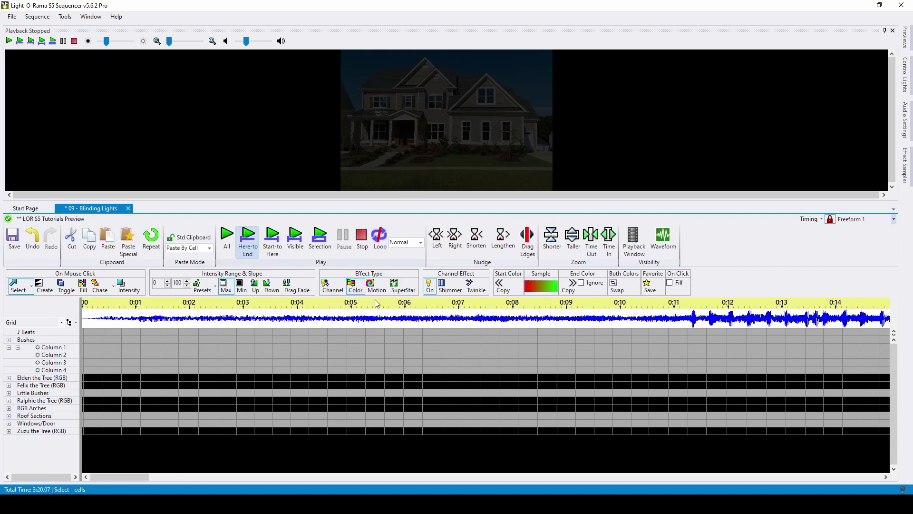
{"action": "left_click", "coordinate": [377, 287]}
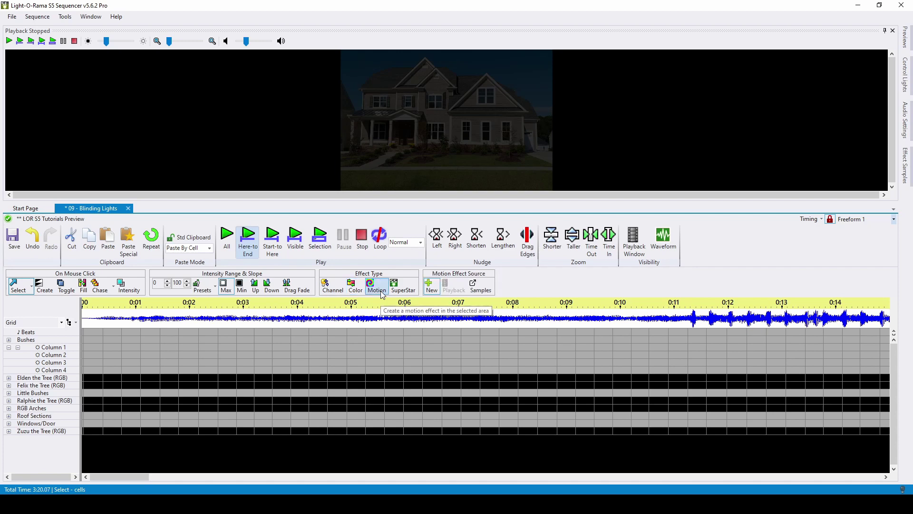
- Add a purple-and-green BlendedBars motion effect to the RGB Arches cell at 5.27–5.62 s
{"action": "double_click", "coordinate": [373, 409]}
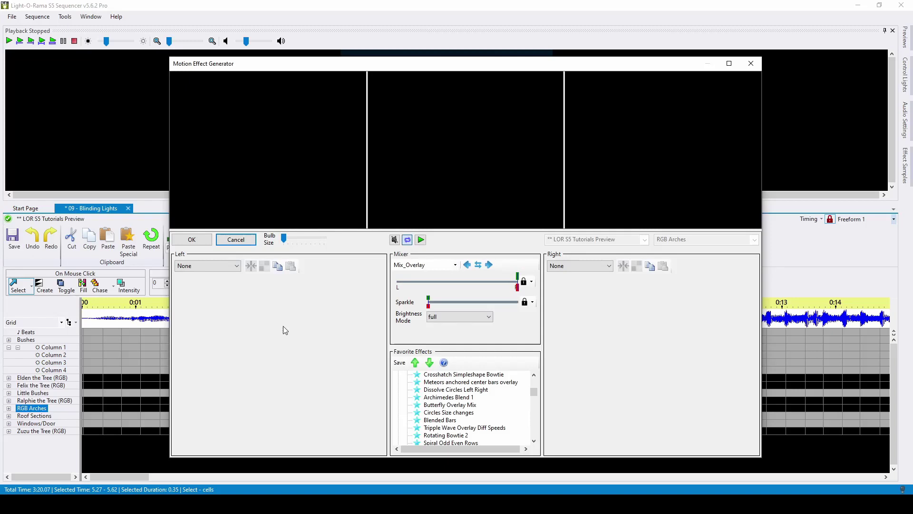
{"action": "left_click", "coordinate": [220, 269]}
{"action": "scroll", "coordinate": [222, 286], "scroll_direction": "up", "scroll_amount": 5}
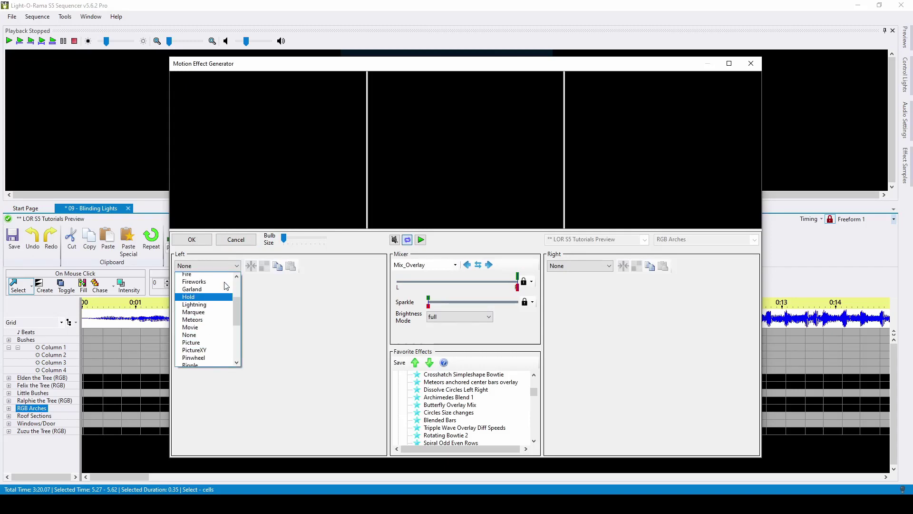
{"action": "left_click", "coordinate": [199, 306]}
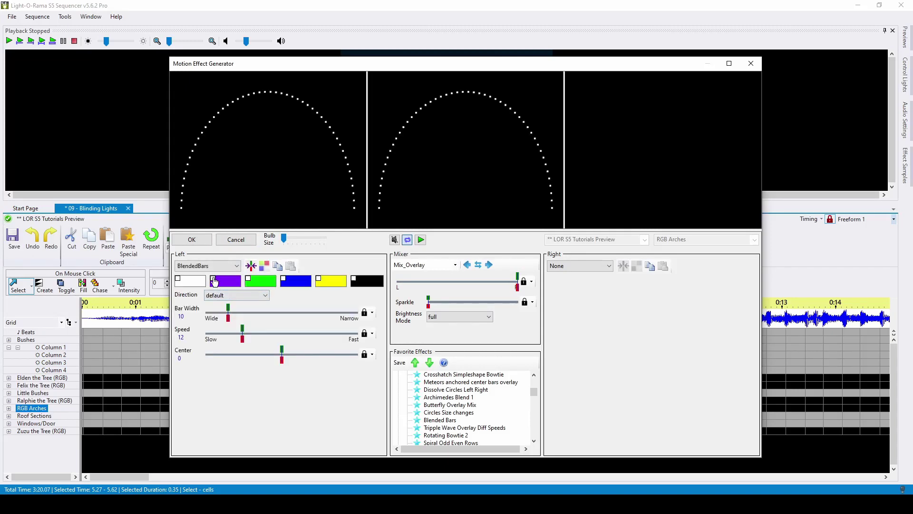
{"action": "left_click", "coordinate": [248, 279]}
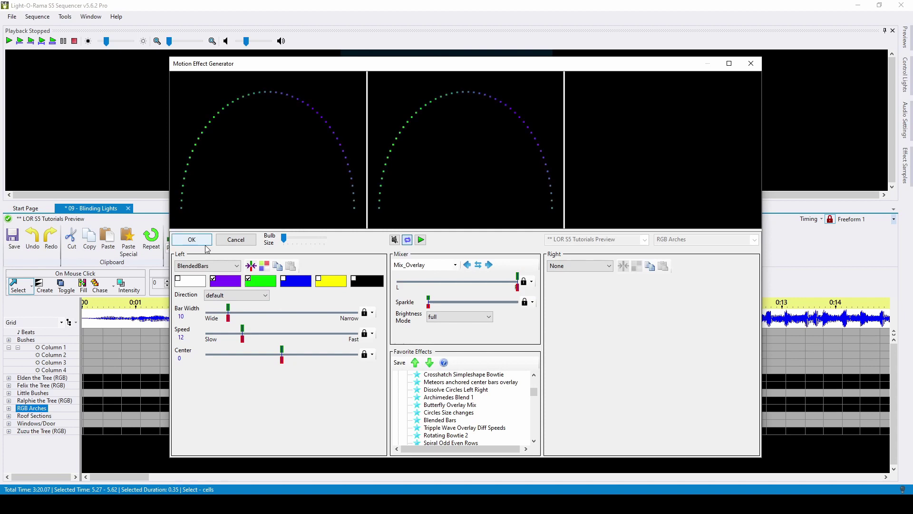
{"action": "left_click", "coordinate": [192, 239]}
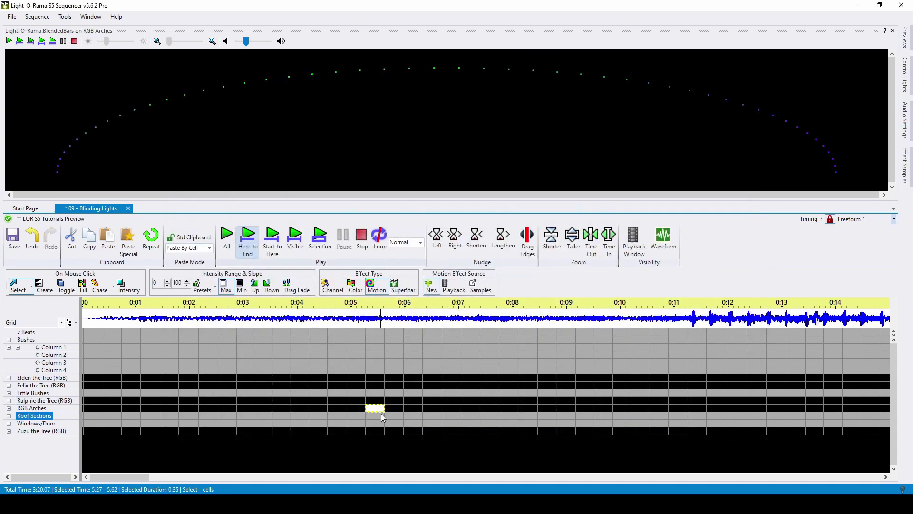
- Switch to Channel effects with low intensity 25, and set the click mode to Chase
{"action": "left_click", "coordinate": [403, 286]}
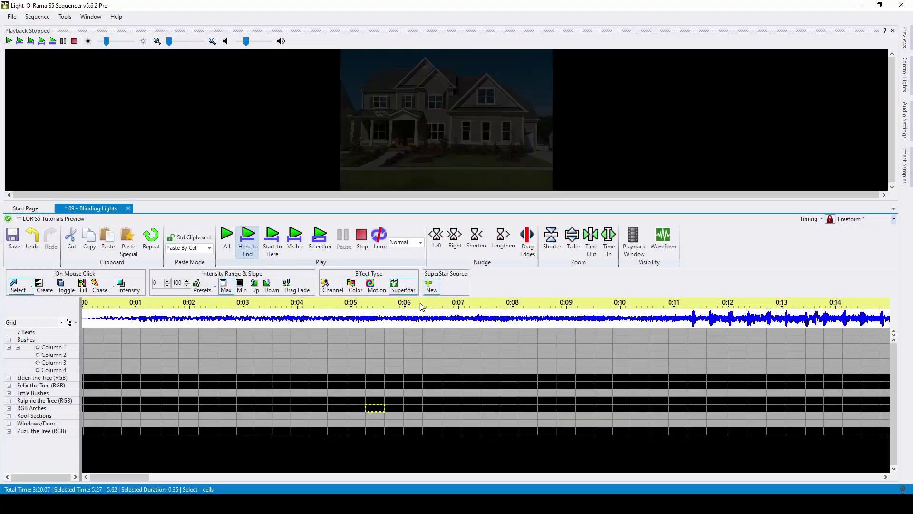
{"action": "left_click", "coordinate": [332, 285]}
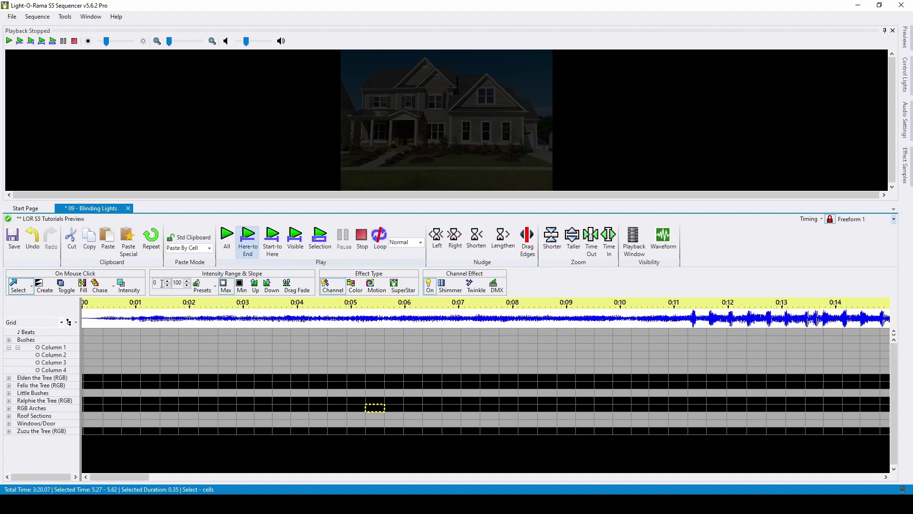
{"action": "type", "text": "25"}
{"action": "left_click", "coordinate": [67, 287]}
{"action": "left_click", "coordinate": [100, 286]}
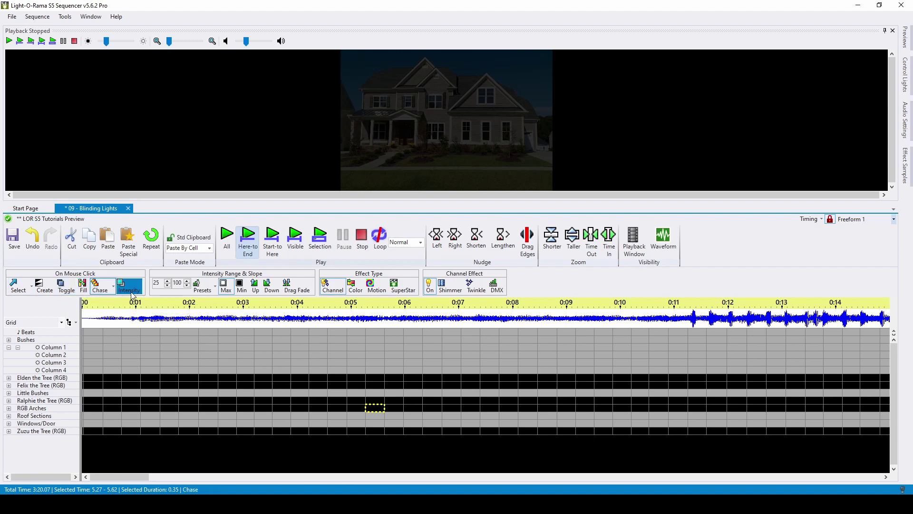
- Look over the Column 2 effect commands without applying any, then switch the grid to Create mode
{"action": "left_click", "coordinate": [18, 290]}
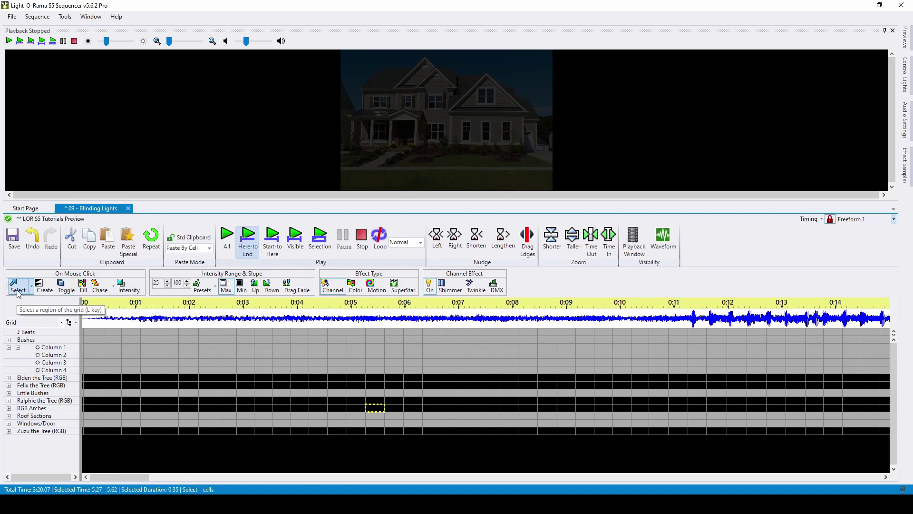
{"action": "right_click", "coordinate": [151, 354]}
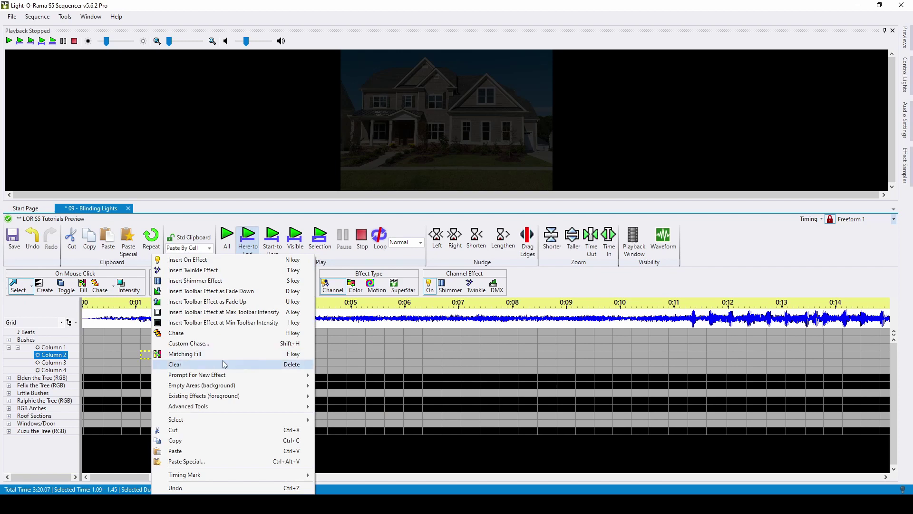
{"action": "mouse_move", "coordinate": [301, 399]}
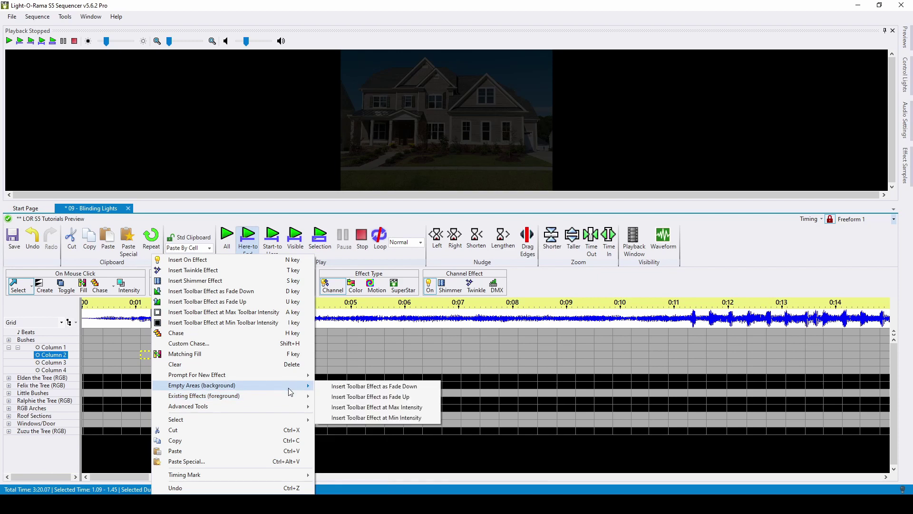
{"action": "left_click", "coordinate": [340, 355]}
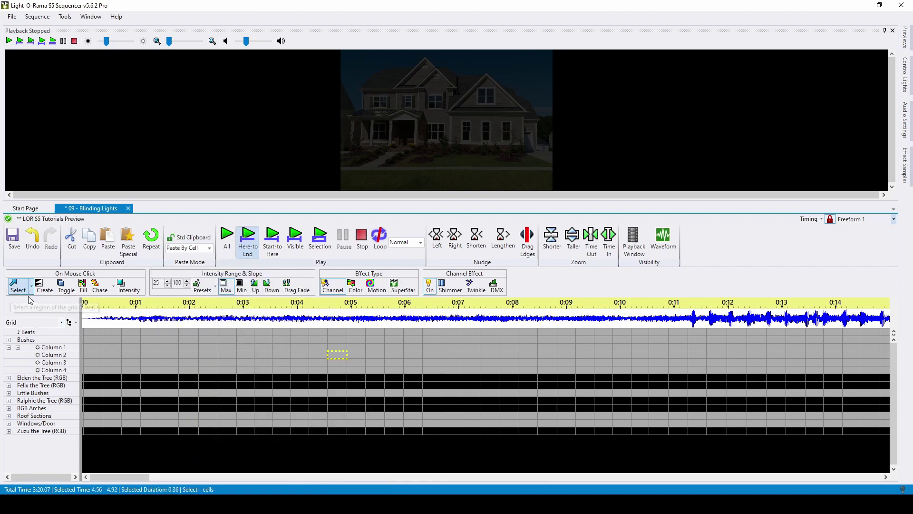
{"action": "left_click", "coordinate": [45, 286]}
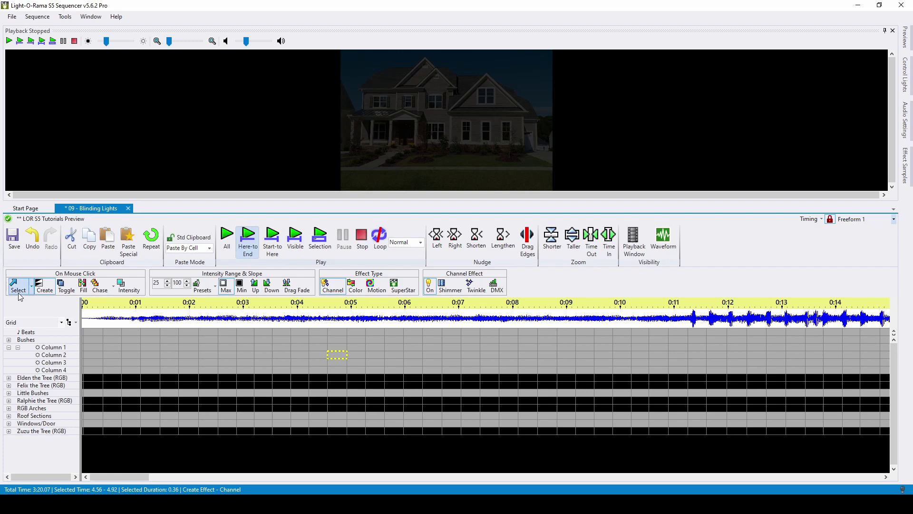
{"action": "left_click", "coordinate": [19, 297]}
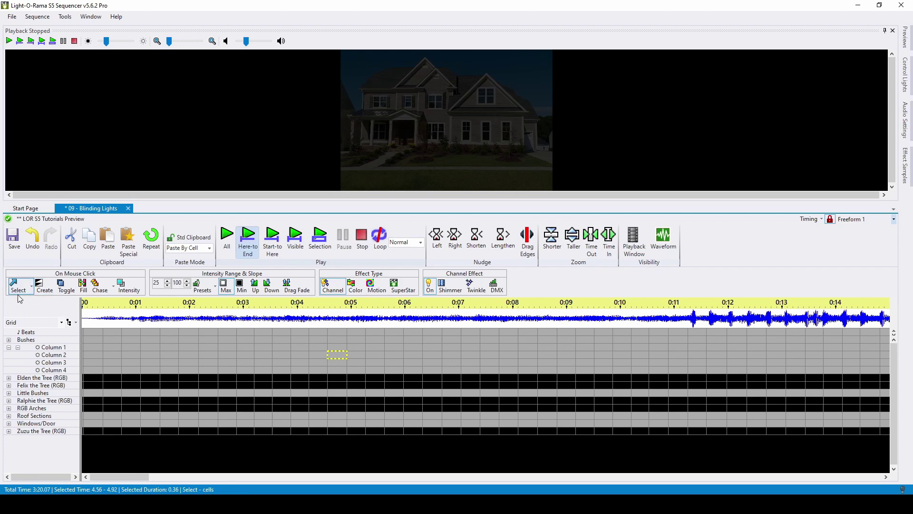
{"action": "left_click", "coordinate": [45, 286]}
- Turn Column 1 on at about 2.5 s, then add fade-down, minimum-intensity and fade-up cells
{"action": "left_click", "coordinate": [220, 348]}
{"action": "left_click", "coordinate": [222, 347]}
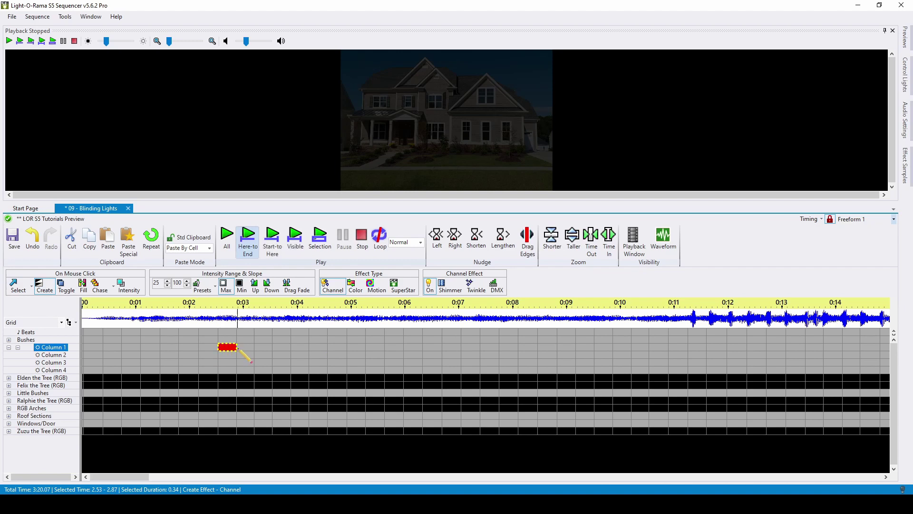
{"action": "left_click", "coordinate": [18, 285]}
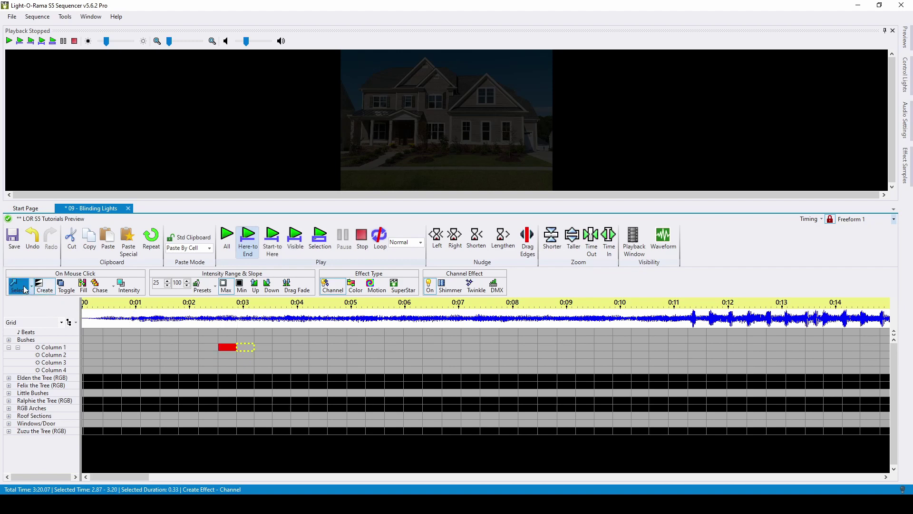
{"action": "key", "text": "d"}
{"action": "left_click", "coordinate": [261, 348]}
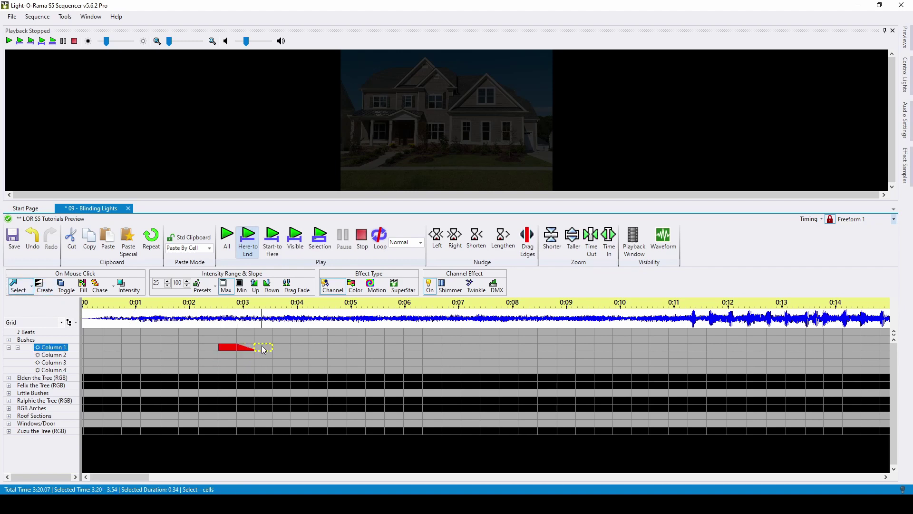
{"action": "key", "text": "n"}
{"action": "left_click", "coordinate": [278, 351]}
{"action": "key", "text": "u"}
{"action": "left_click", "coordinate": [296, 348]}
{"action": "right_click", "coordinate": [304, 348]}
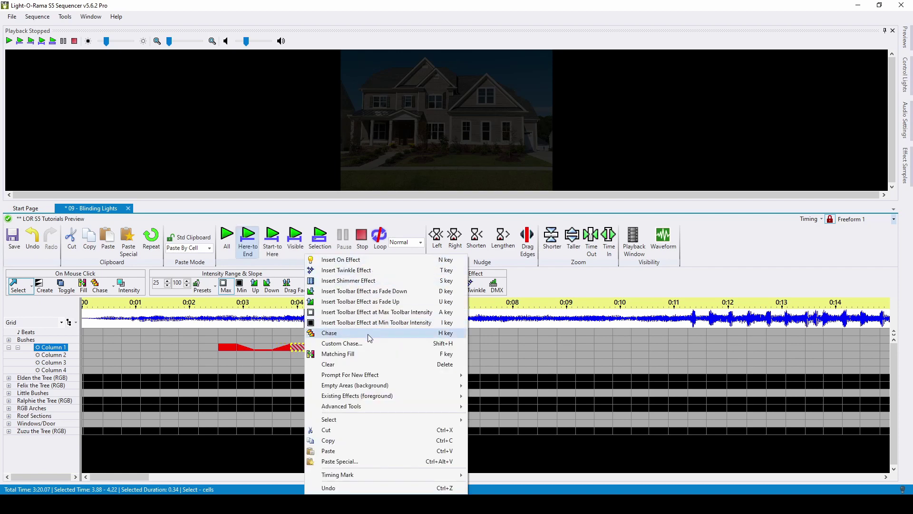
{"action": "left_click", "coordinate": [279, 363]}
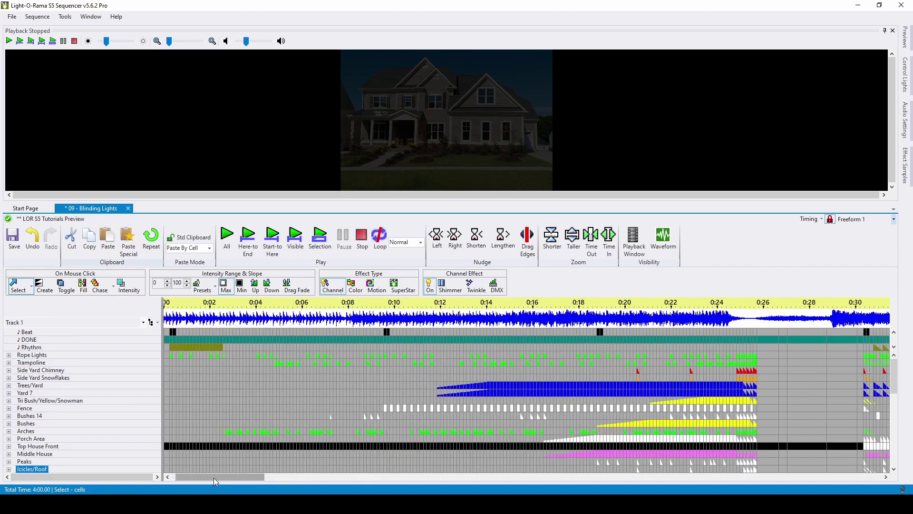
- Scroll the sequence timeline across to later times
{"action": "left_click_drag", "start_coordinate": [214, 477], "coordinate": [835, 479]}
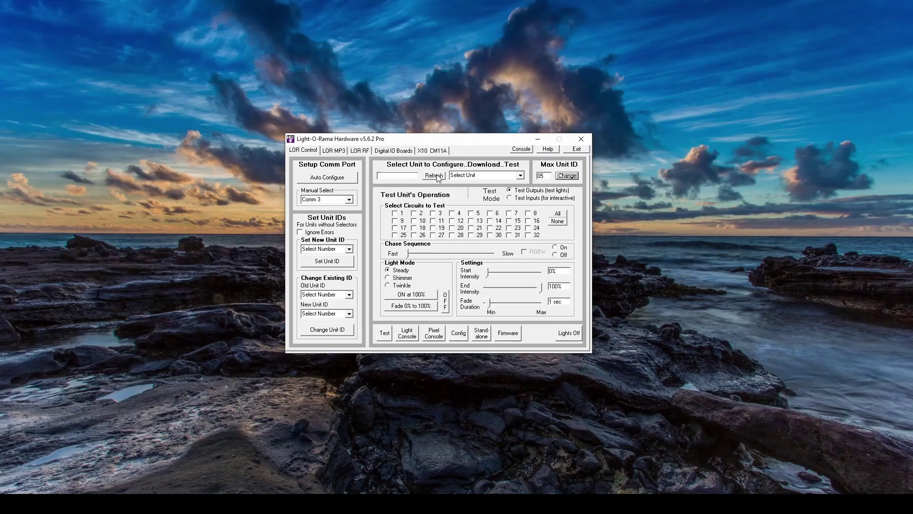
- Search the network for attached controllers
{"action": "left_click", "coordinate": [433, 175]}
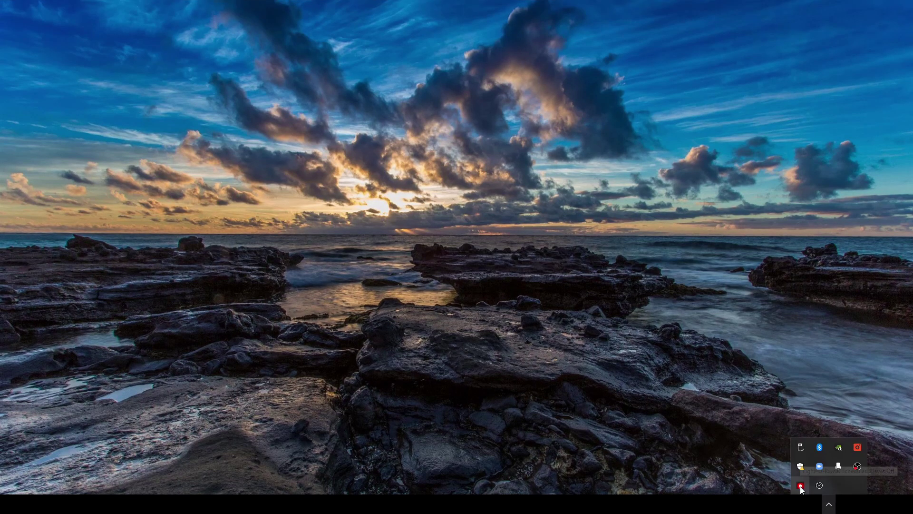
- From the tray menu, open Help contents, expand the S5 Sequencer topic, and close help
{"action": "right_click", "coordinate": [803, 487]}
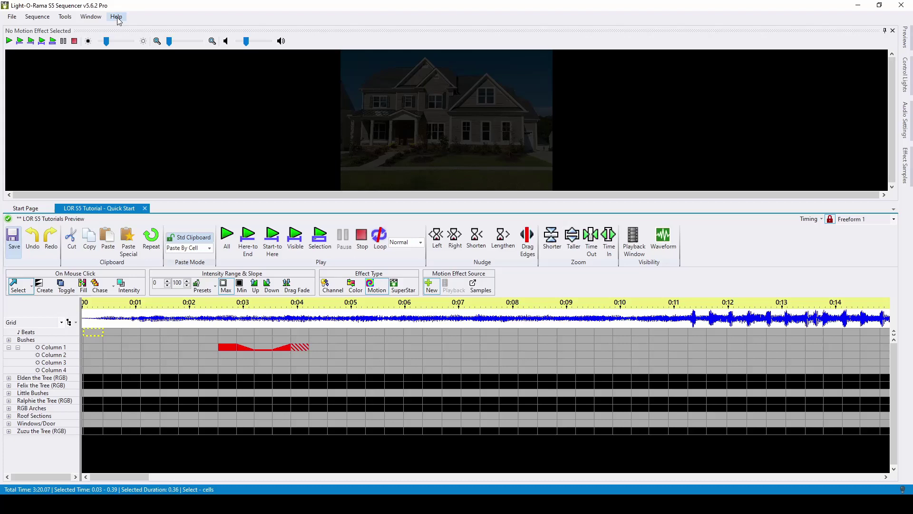
{"action": "left_click", "coordinate": [116, 17]}
{"action": "left_click", "coordinate": [172, 27]}
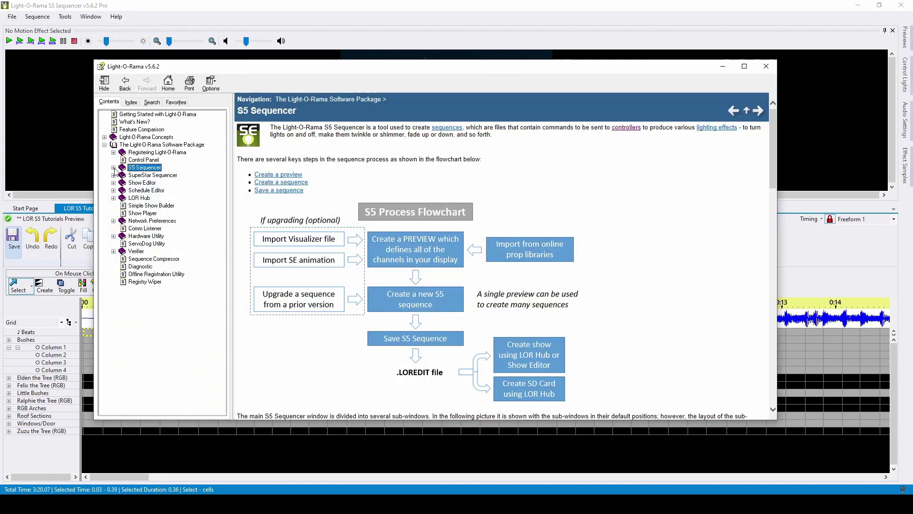
{"action": "double_click", "coordinate": [128, 165]}
{"action": "left_click", "coordinate": [764, 66]}
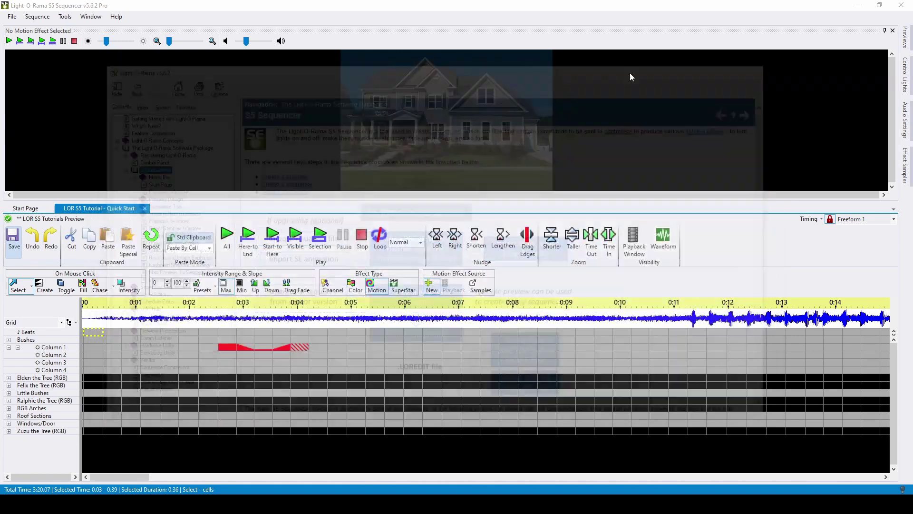